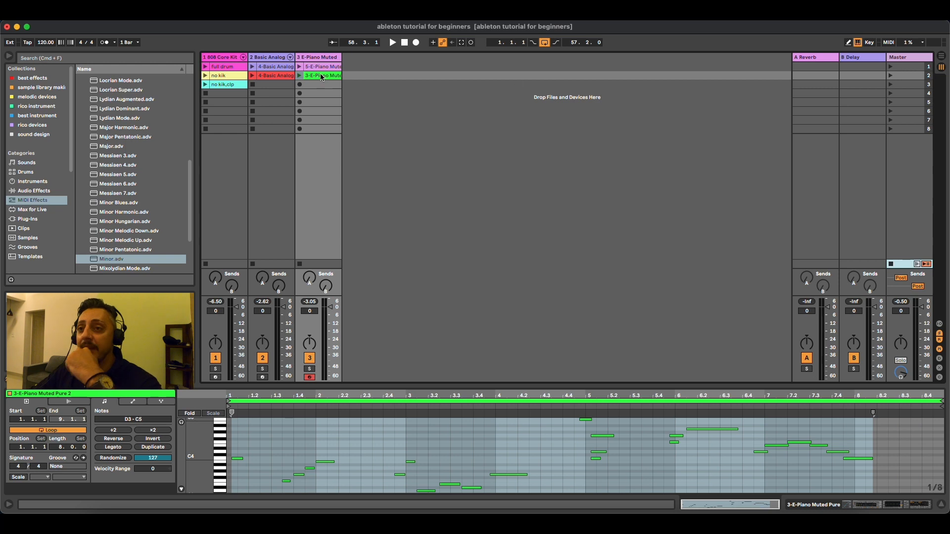
Audition different combinations of the drum, bass and E-Piano session clips, ending on the no kik,clp drum clip, and stop all clips.
left_click(206, 67)
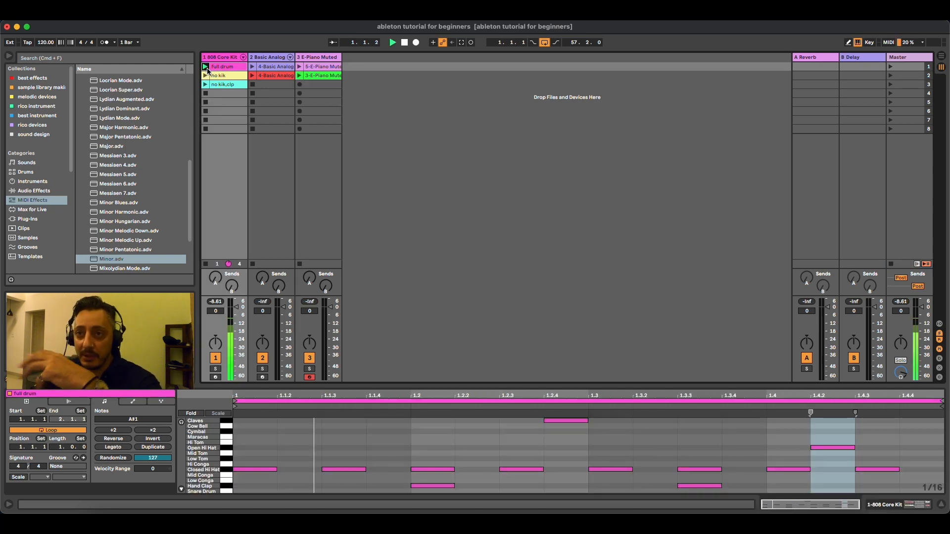
left_click(253, 76)
left_click(299, 67)
left_click(205, 85)
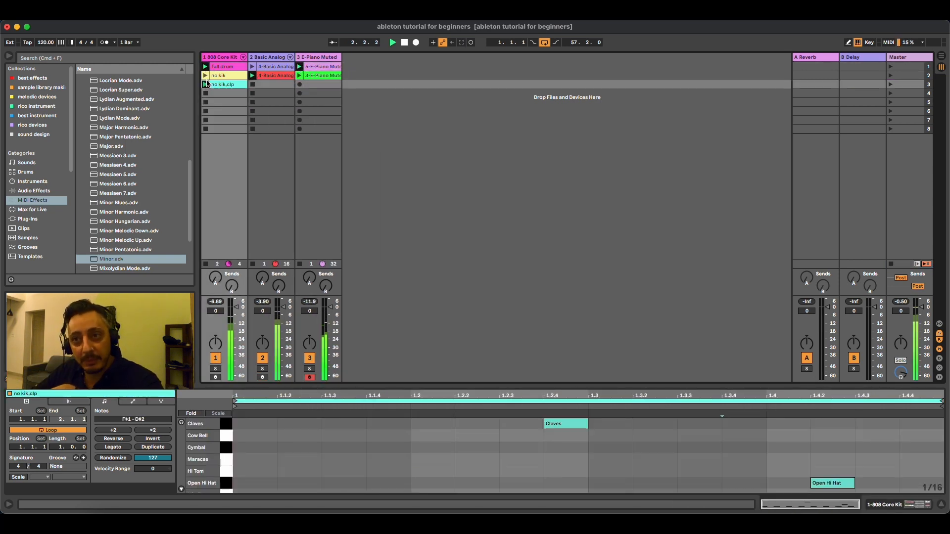
left_click(205, 75)
left_click(260, 76)
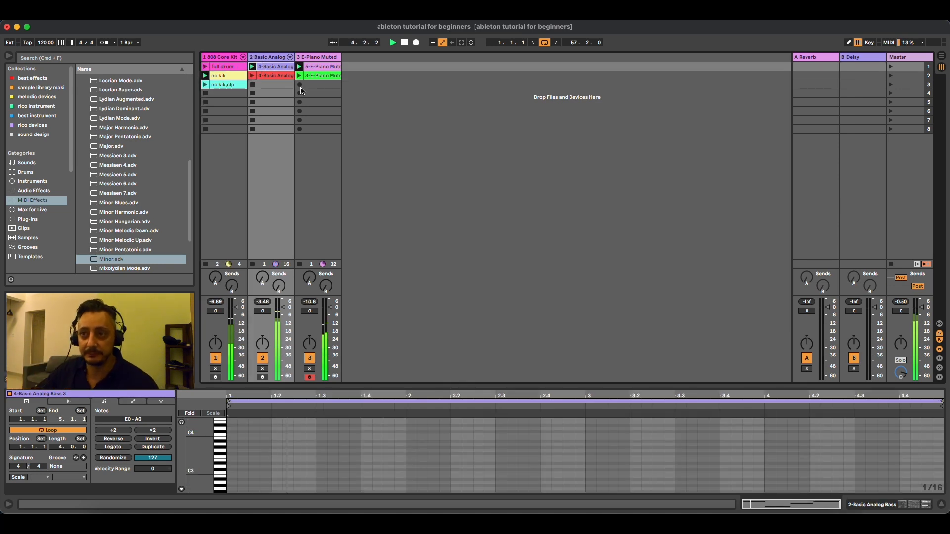
left_click(207, 87)
left_click(205, 85)
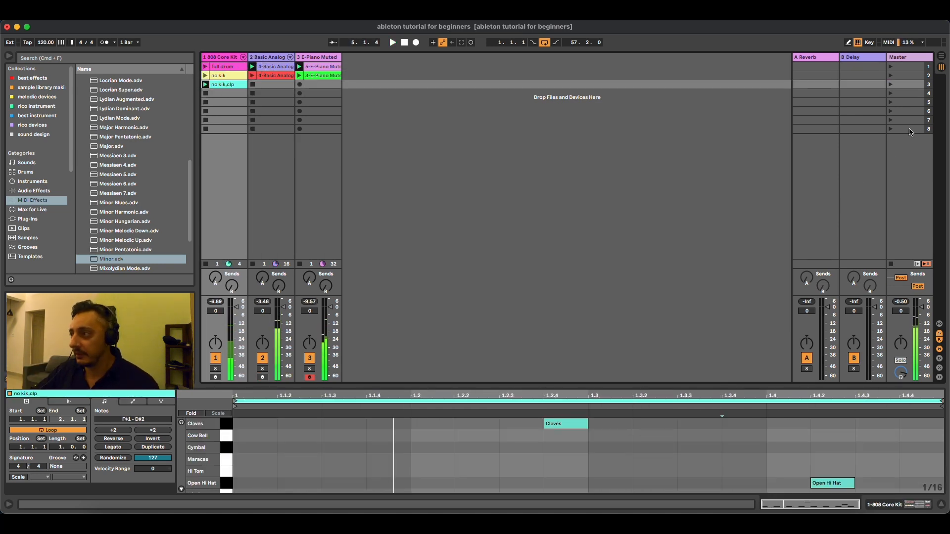
left_click(892, 264)
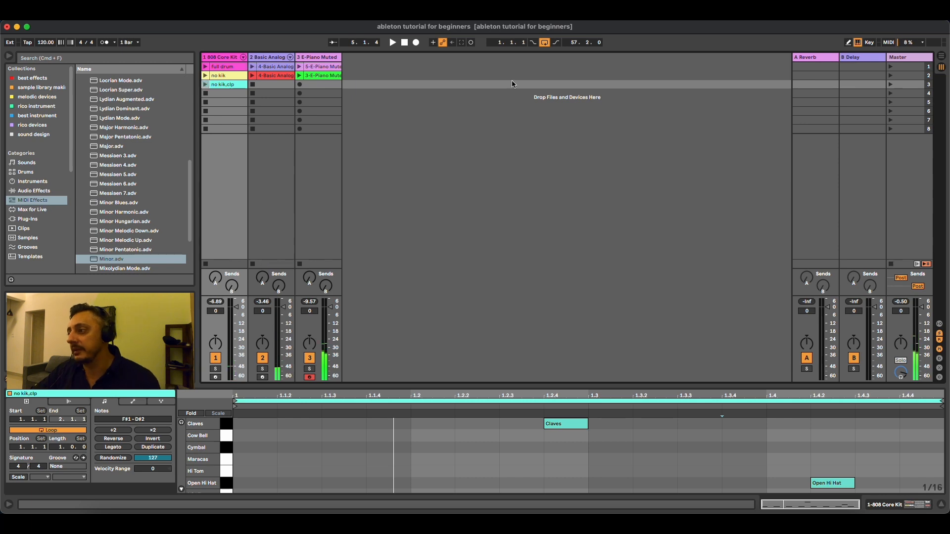
Copy the full drum clip to bar 1 and the no kik clip to bar 2 of the 808 Core Kit track in the arrangement.
left_click(223, 67)
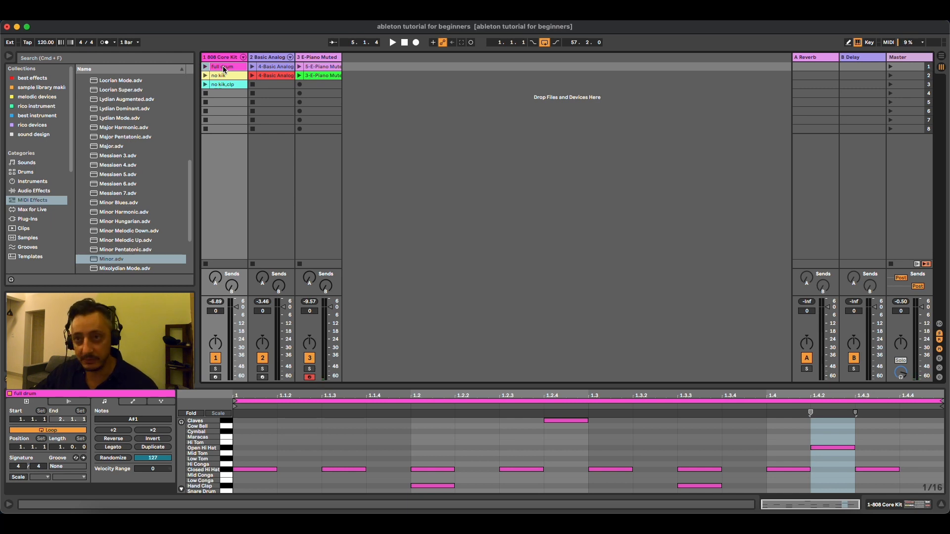
left_click(940, 57)
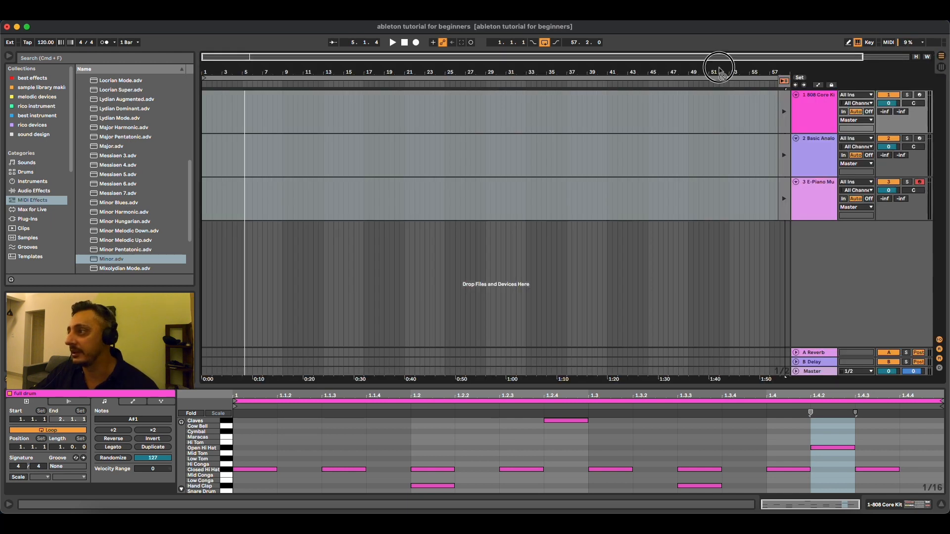
left_click_drag(305, 105, 206, 106)
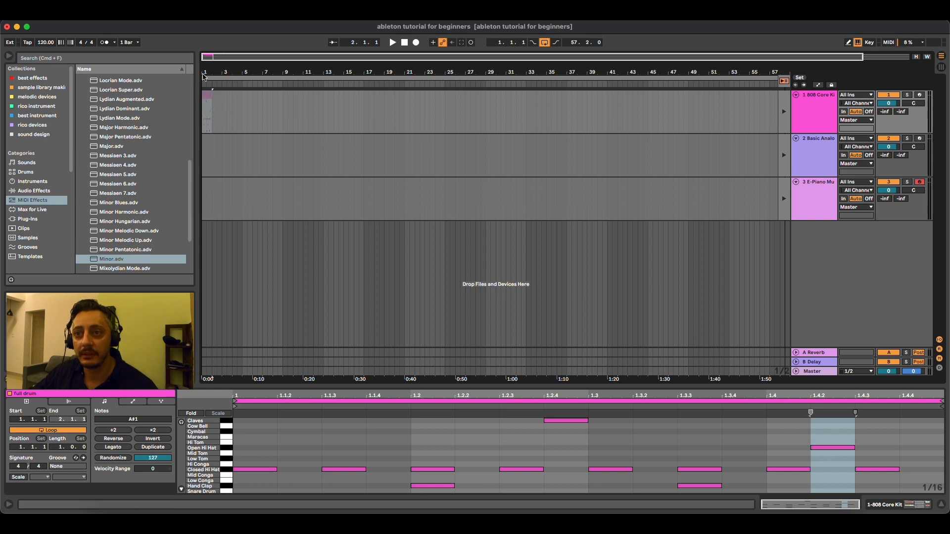
left_click_drag(204, 74, 204, 133)
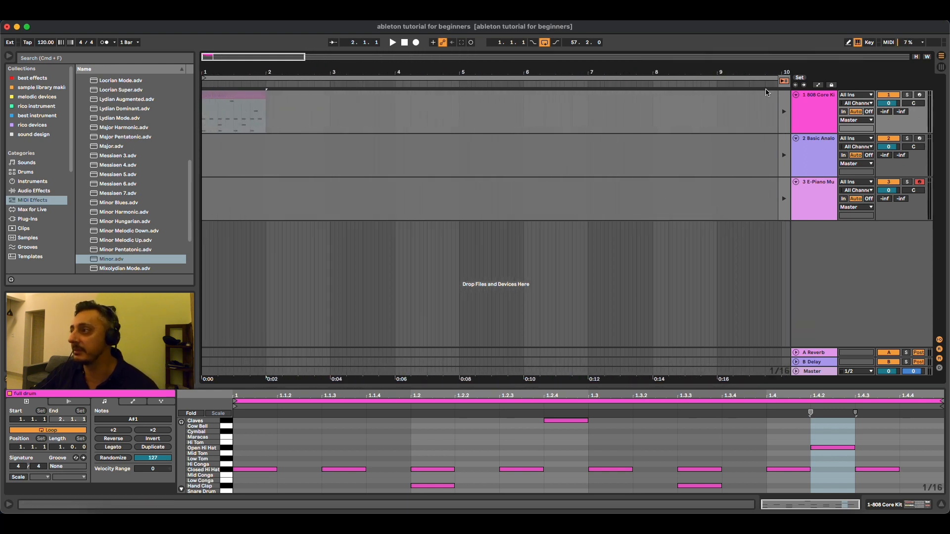
left_click(785, 81)
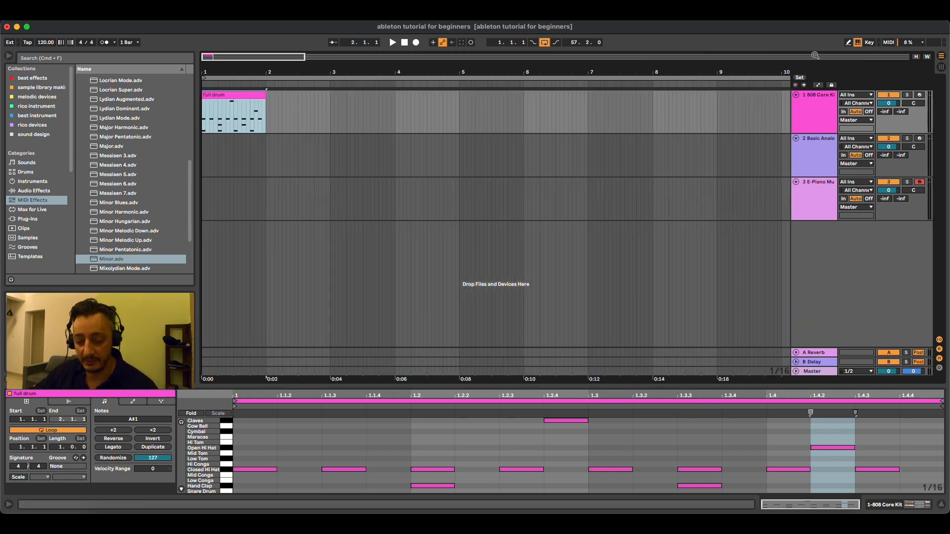
left_click(941, 68)
left_click_drag(213, 77, 271, 110)
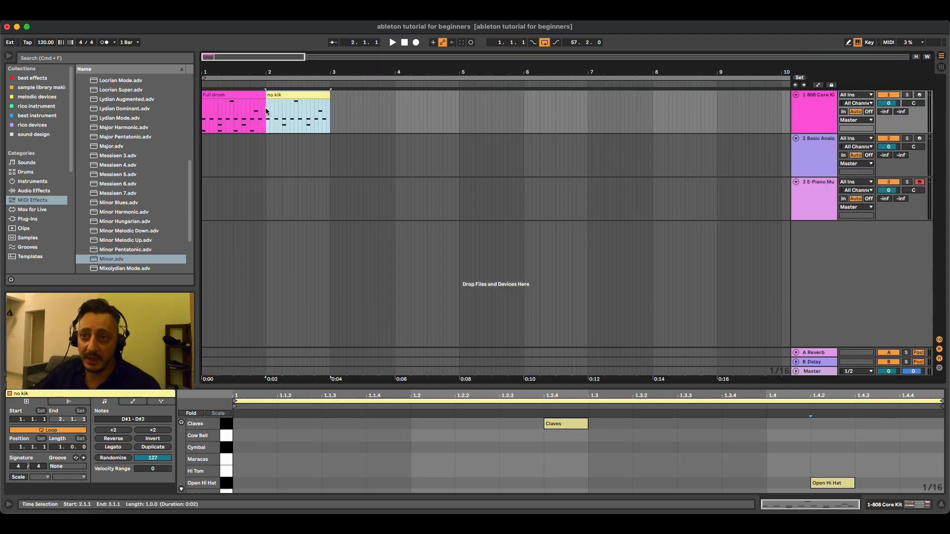
Remove the no kik and full drum clips from the arrangement.
right_click(298, 96)
left_click(303, 102)
right_click(238, 94)
left_click(244, 100)
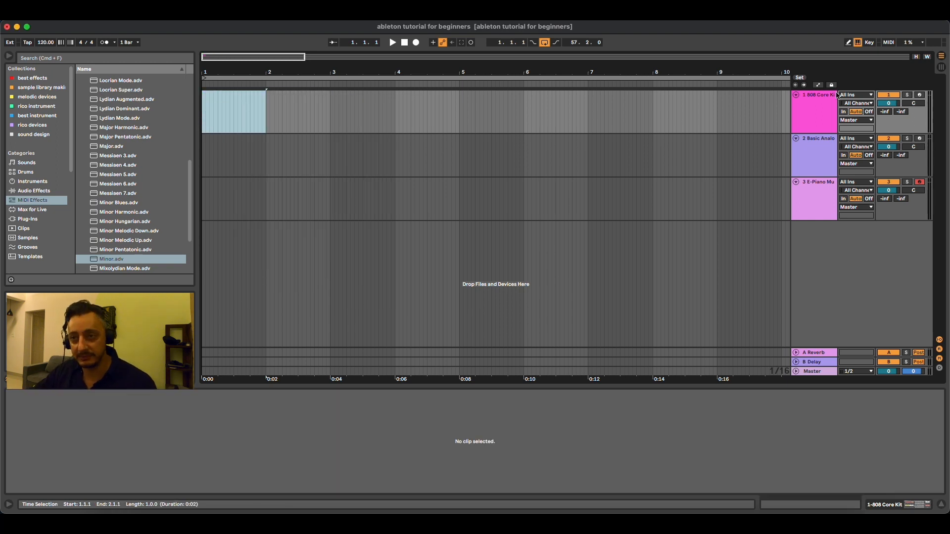
Turn off the arrangement loop and return to Session View.
left_click_drag(760, 72, 285, 68)
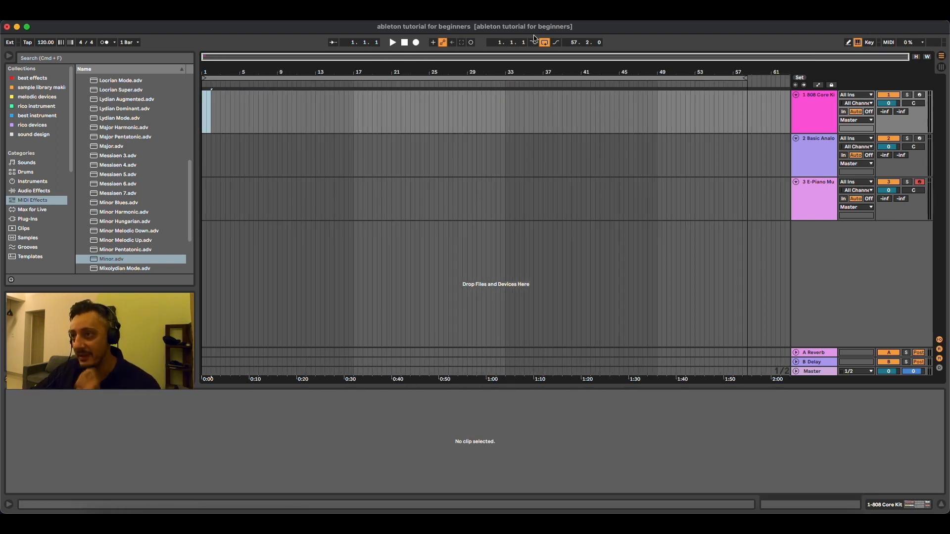
left_click(544, 42)
left_click(941, 68)
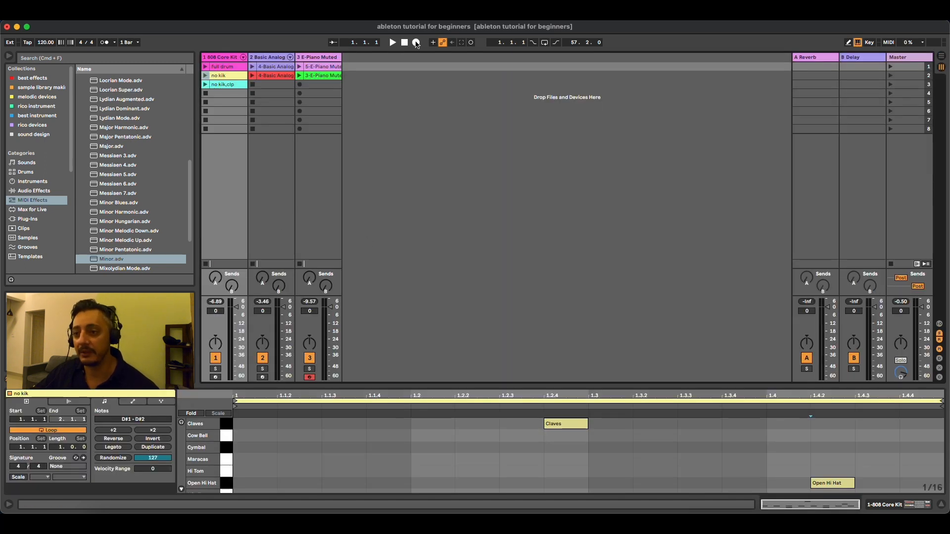
Start arrangement recording from the beginning of the song and launch the purple Basic Analog Bass clip in scene 1.
left_click(416, 43)
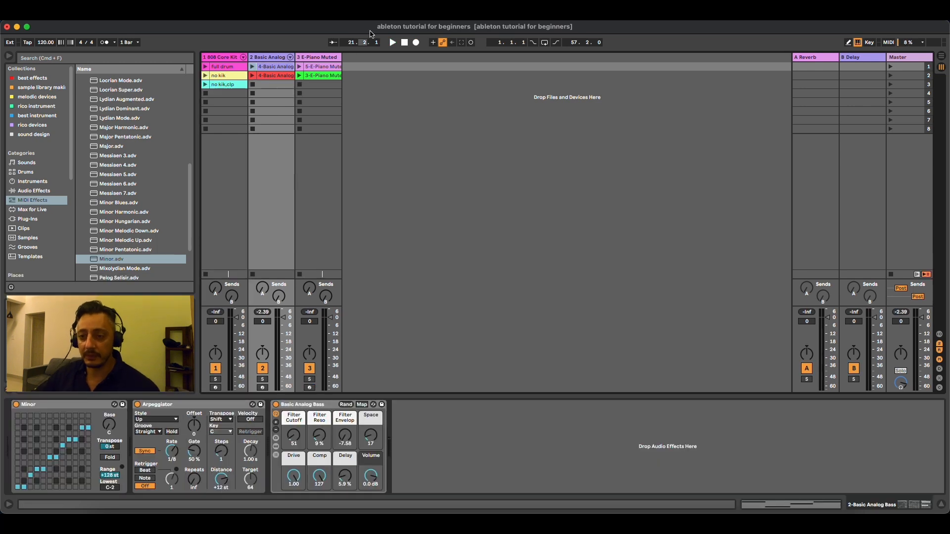
left_click(406, 42)
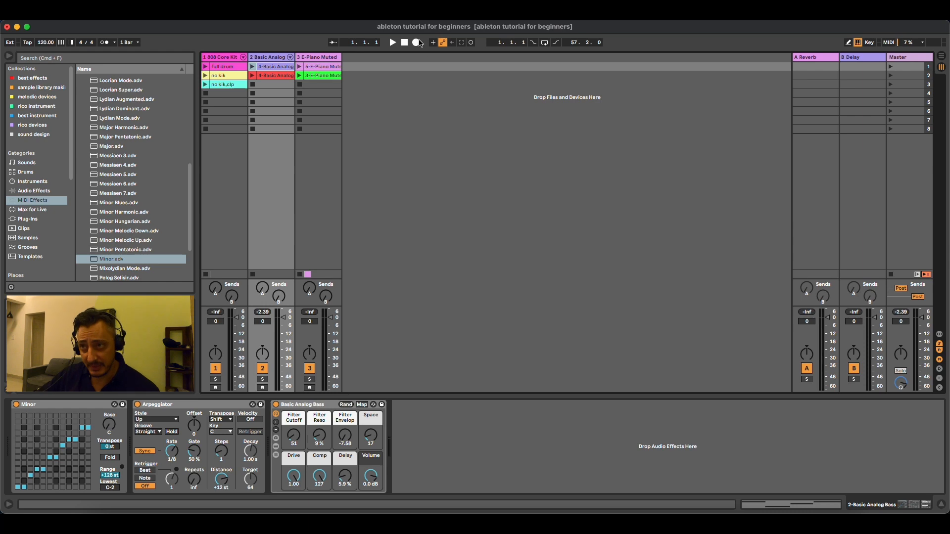
left_click(416, 43)
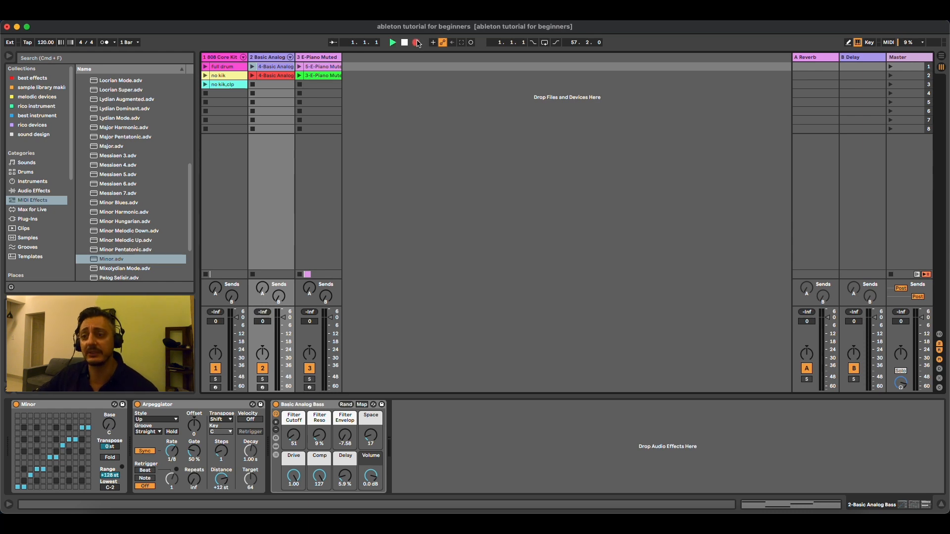
left_click(252, 66)
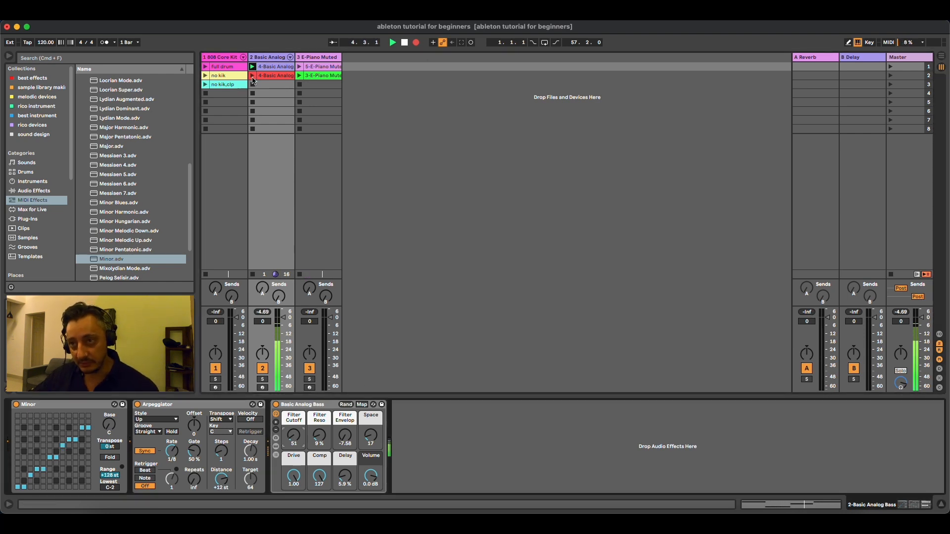
Record filter cutoff sweeps on the Basic Analog Bass while watching the arrangement, bringing the cutoff to about 81 in Session View.
left_click(940, 57)
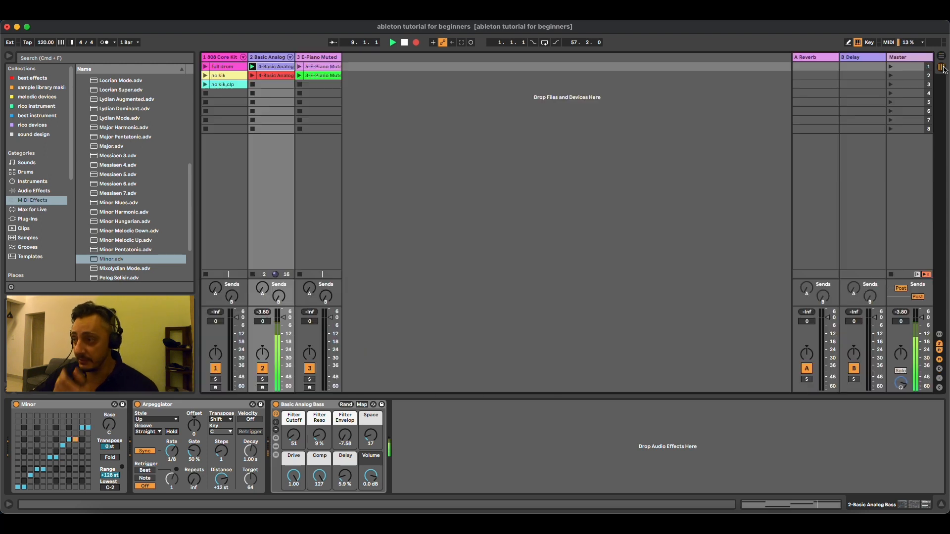
left_click(942, 70)
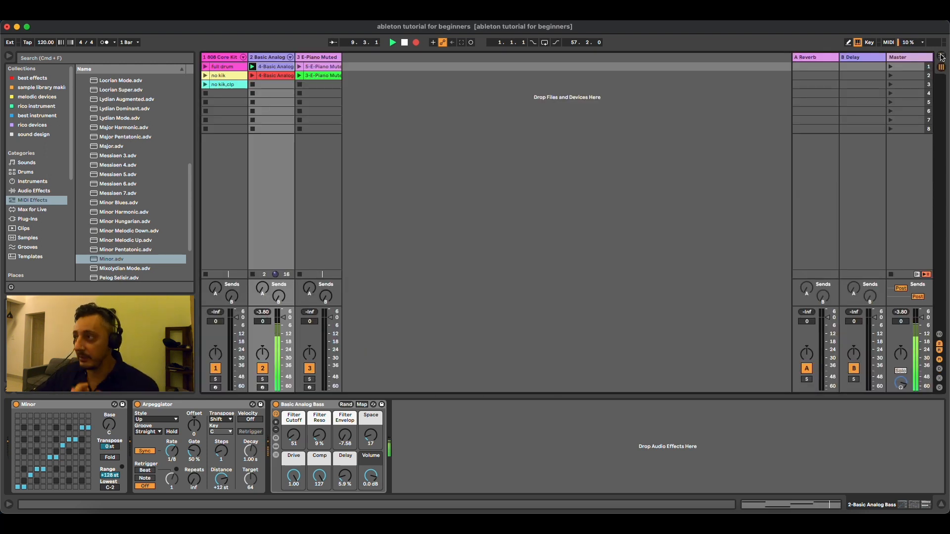
left_click(941, 57)
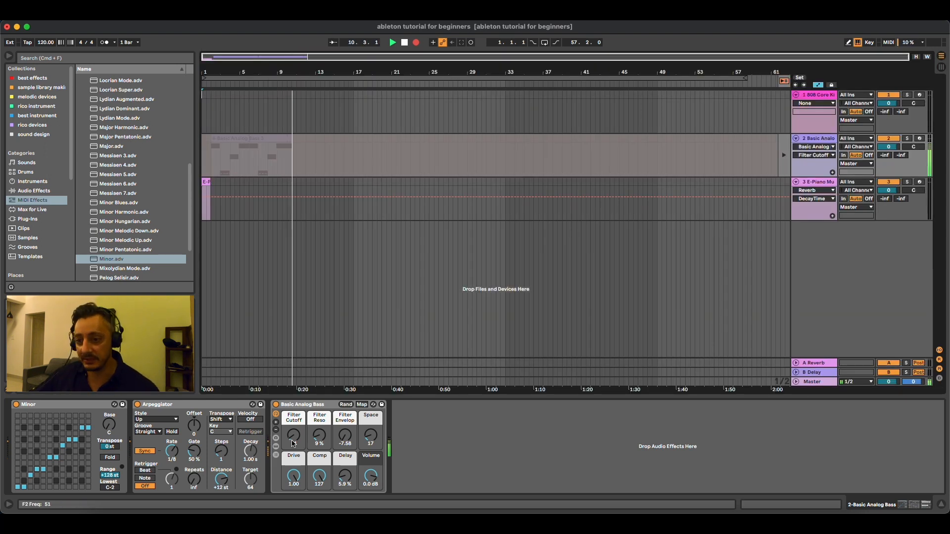
mouse_move(293, 436)
left_mouse_down()
mouse_move(293, 420)
mouse_move(293, 447)
left_mouse_up()
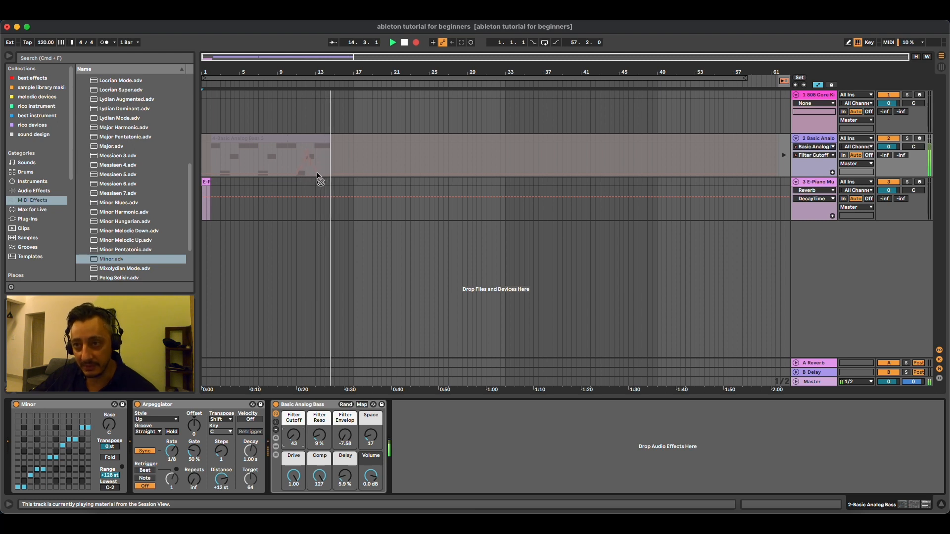
mouse_move(294, 436)
left_mouse_down()
mouse_move(293, 424)
mouse_move(293, 437)
left_mouse_up()
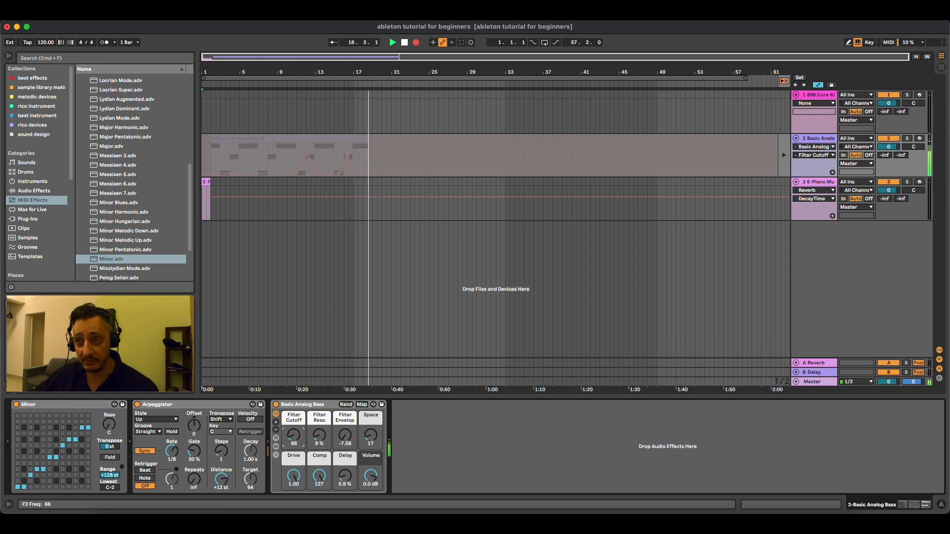
left_click(942, 67)
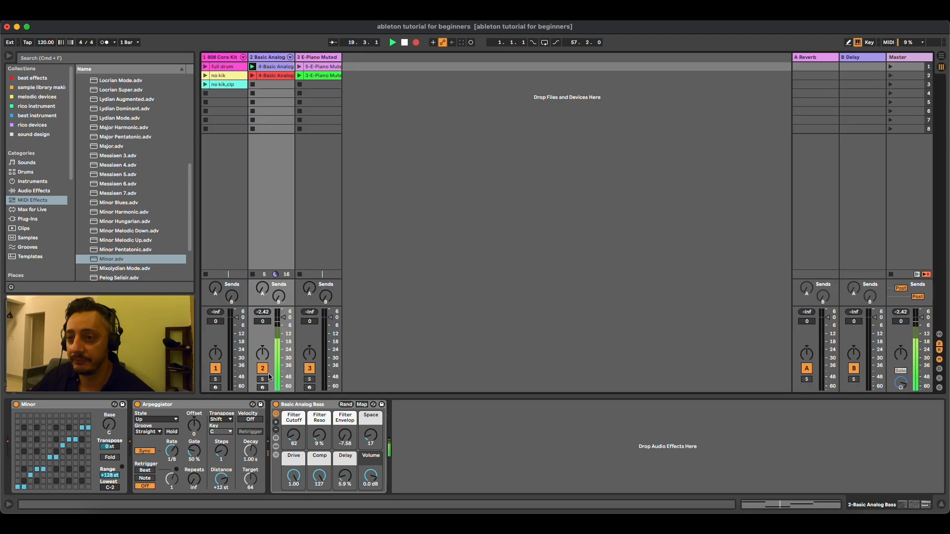
left_click_drag(289, 445, 288, 433)
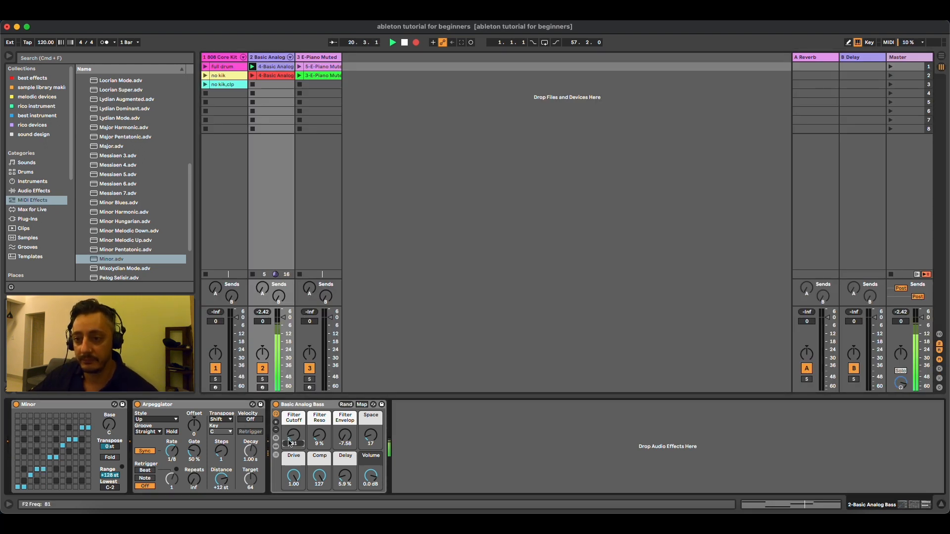
Launch the no kik,clp drum clip, check it in the arrangement, and switch the drums to the no kik clip.
left_click(205, 85)
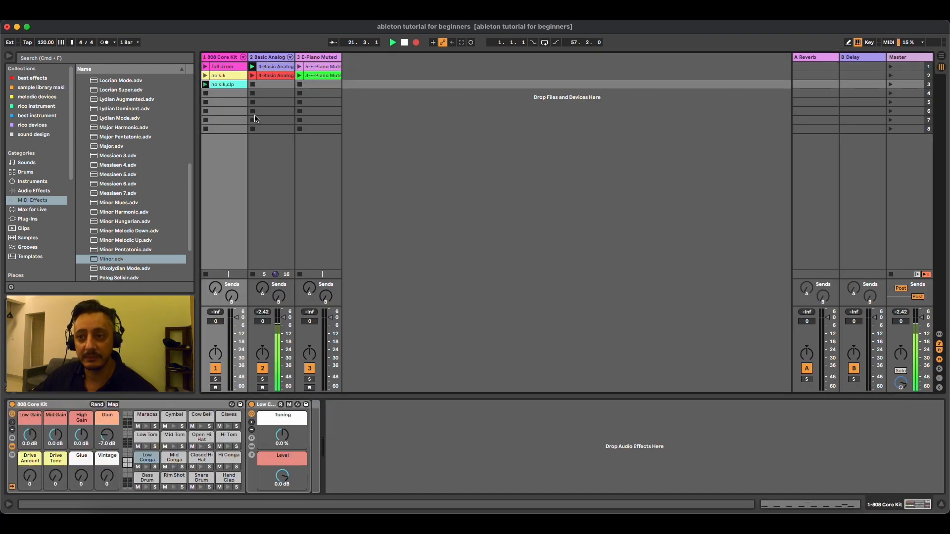
left_click(942, 56)
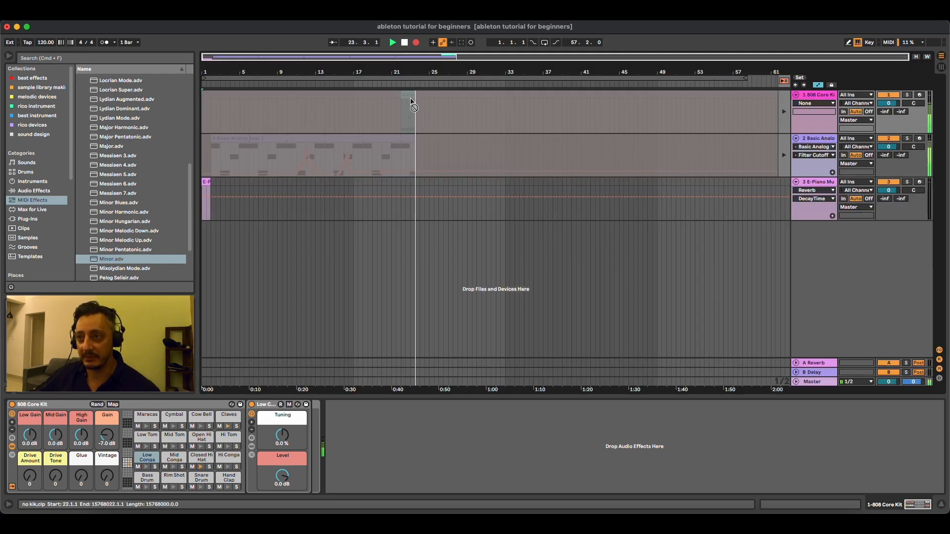
left_click(939, 68)
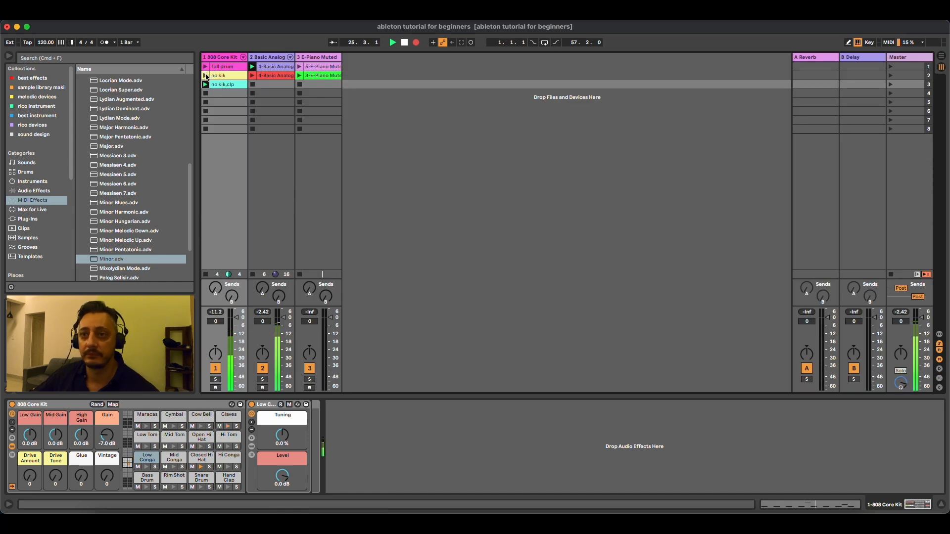
left_click(206, 75)
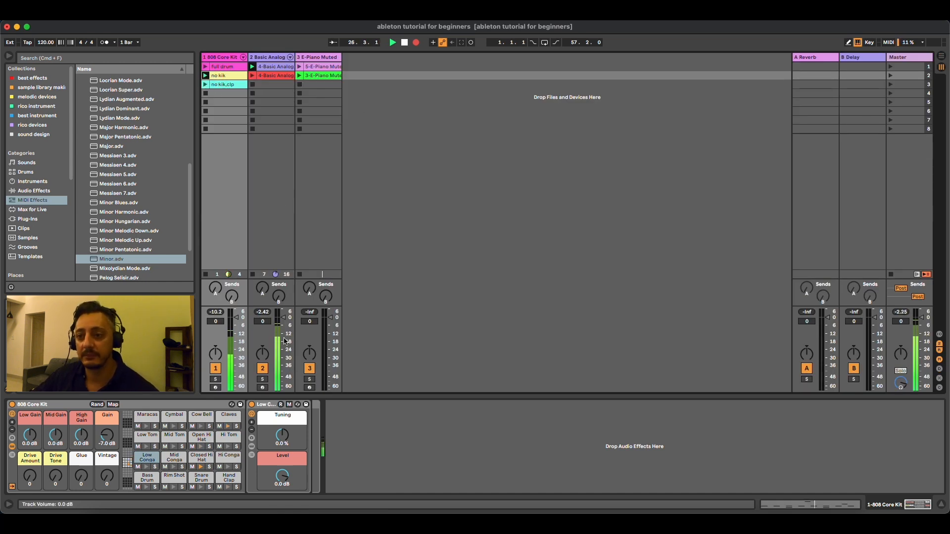
Raise the bass filter cutoff to 137, launch the E-Piano clip in scene 1, and check the recording in the arrangement.
left_click(271, 57)
mouse_move(293, 435)
left_mouse_down()
mouse_move(293, 420)
mouse_move(294, 442)
left_mouse_up()
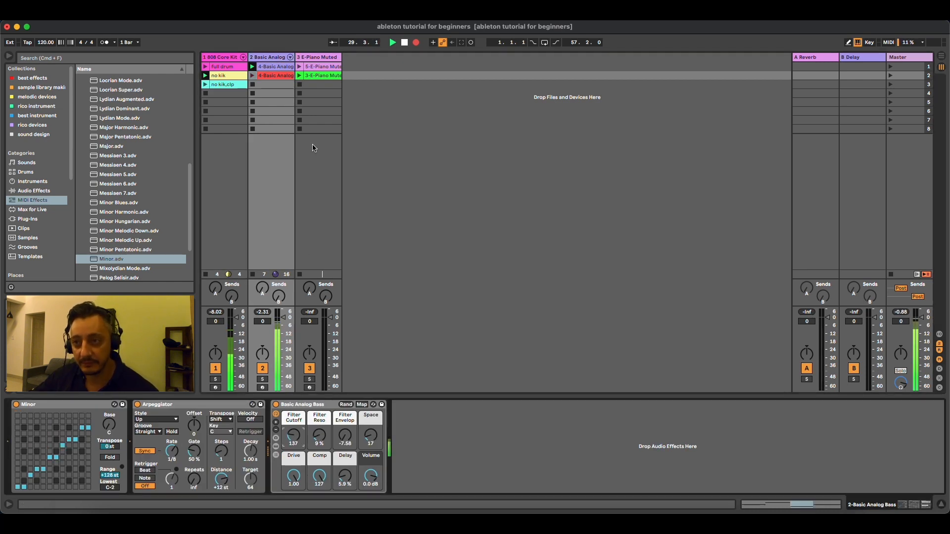
left_click(302, 67)
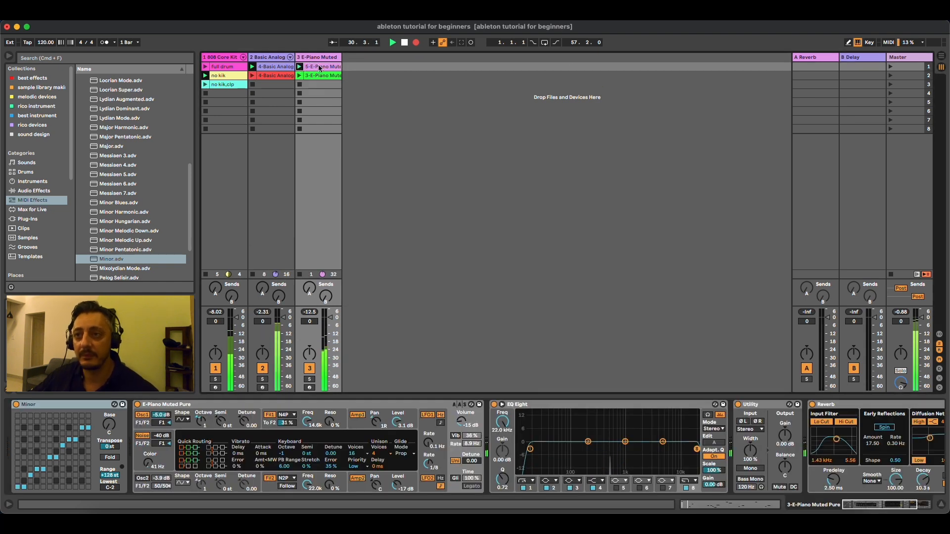
left_click(941, 55)
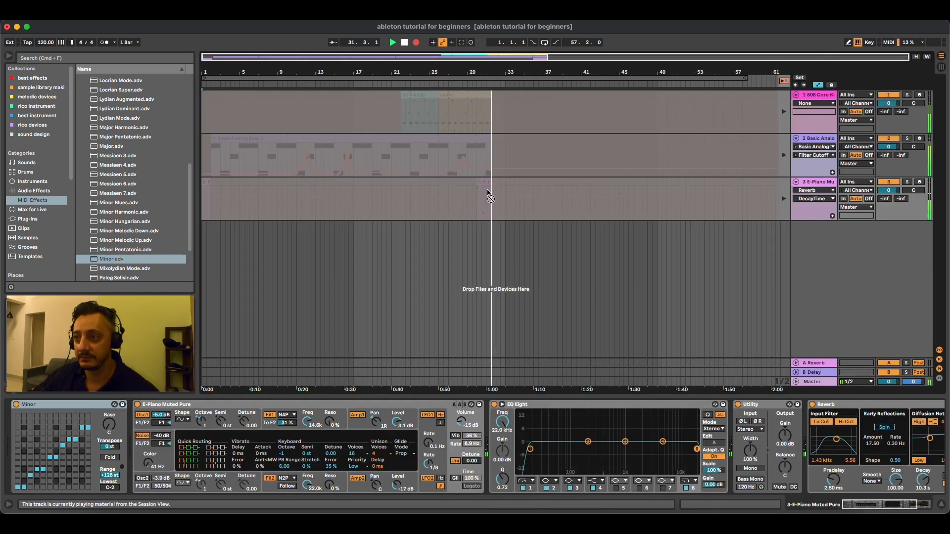
Adjust the bass filter cutoff to 111 from Session View and launch the full drum clip.
left_click(938, 67)
left_click(275, 60)
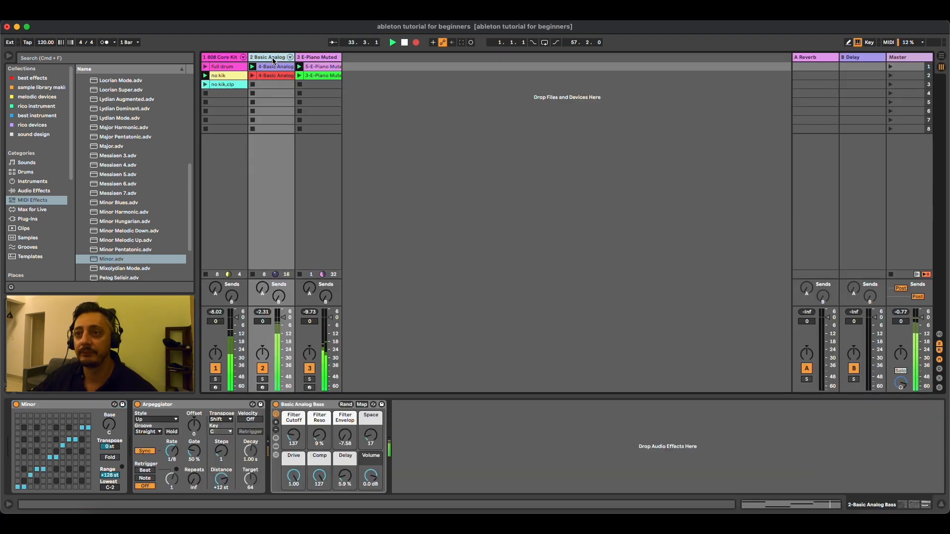
left_click_drag(293, 436, 293, 418)
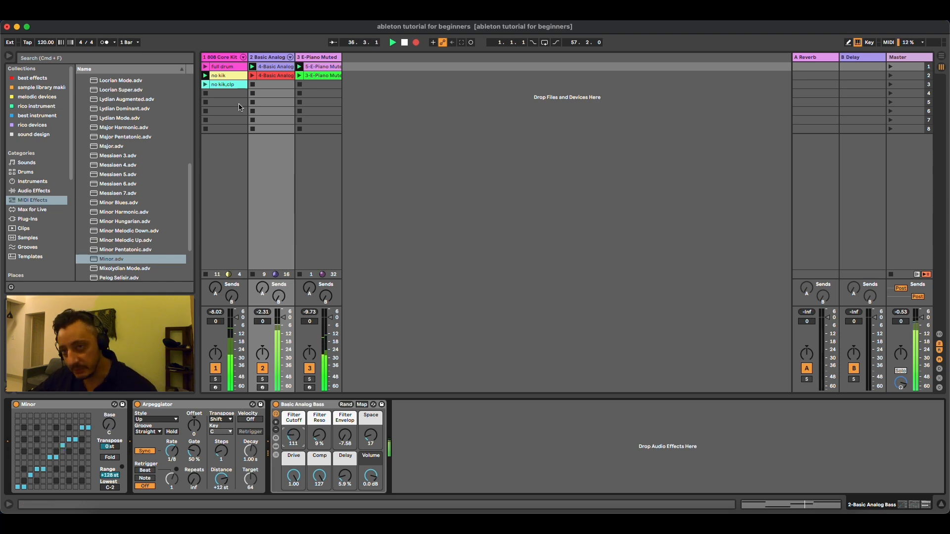
left_click(205, 68)
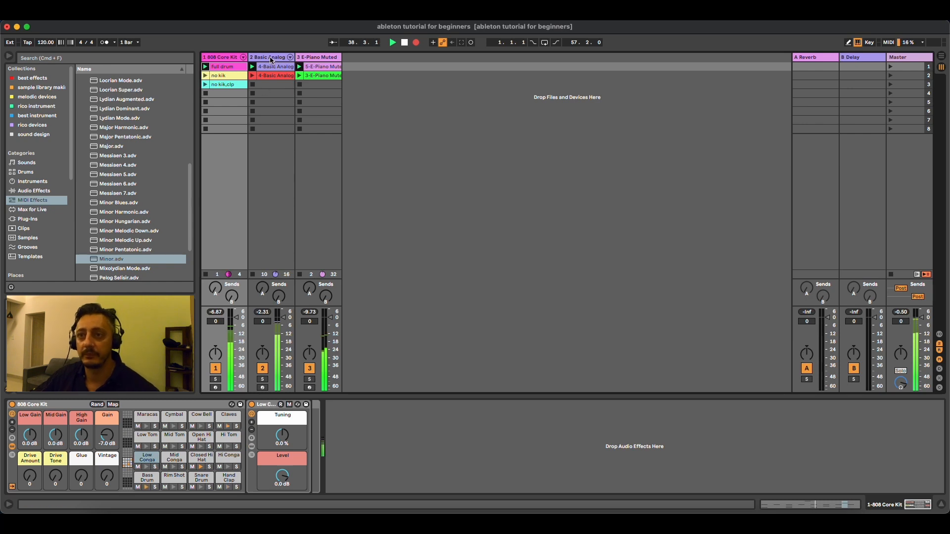
Raise the bass filter cutoff to 117 and launch the bass clip in scene 2, checking the recording in the arrangement.
left_click(271, 58)
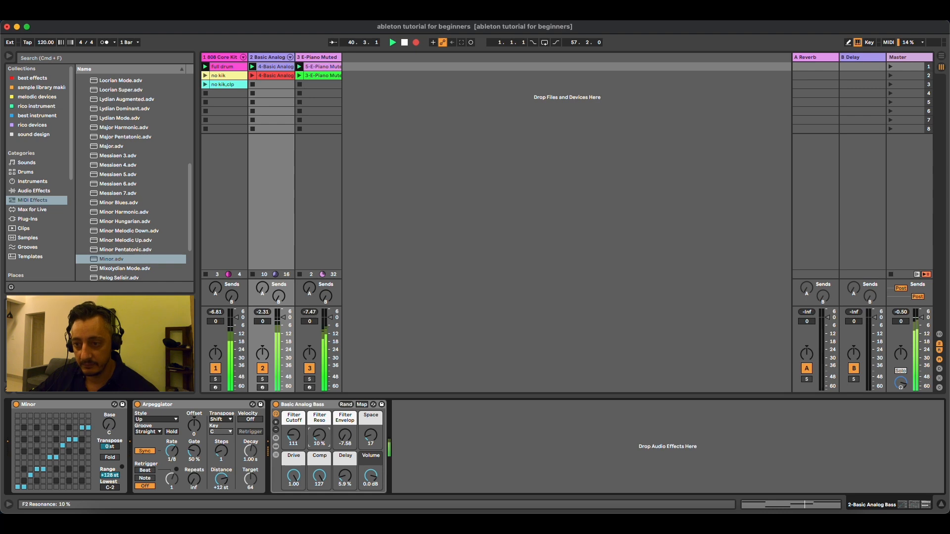
left_click_drag(293, 435, 293, 430)
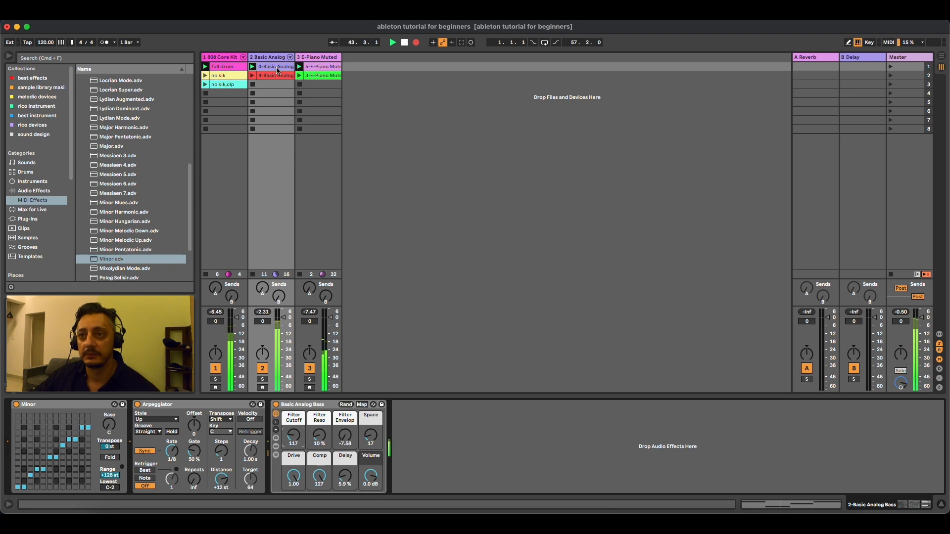
left_click(253, 76)
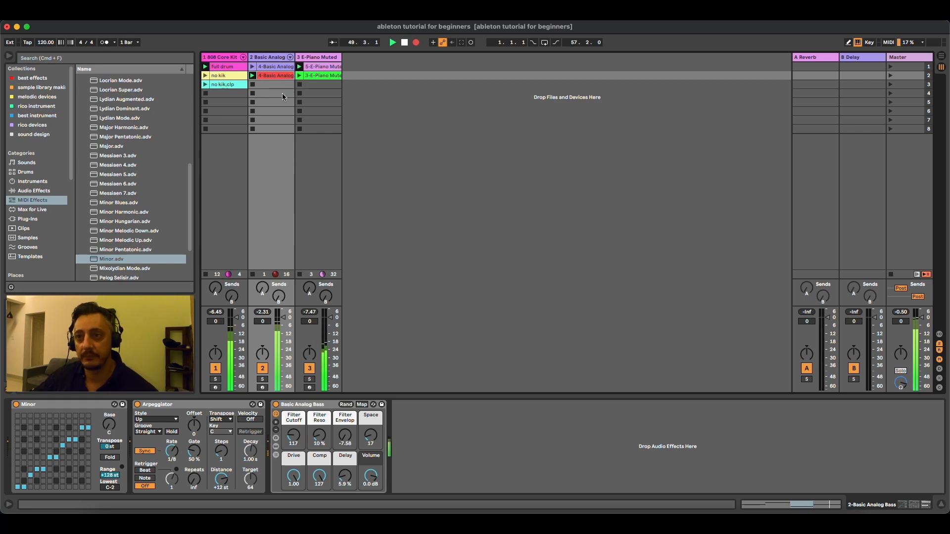
left_click(941, 64)
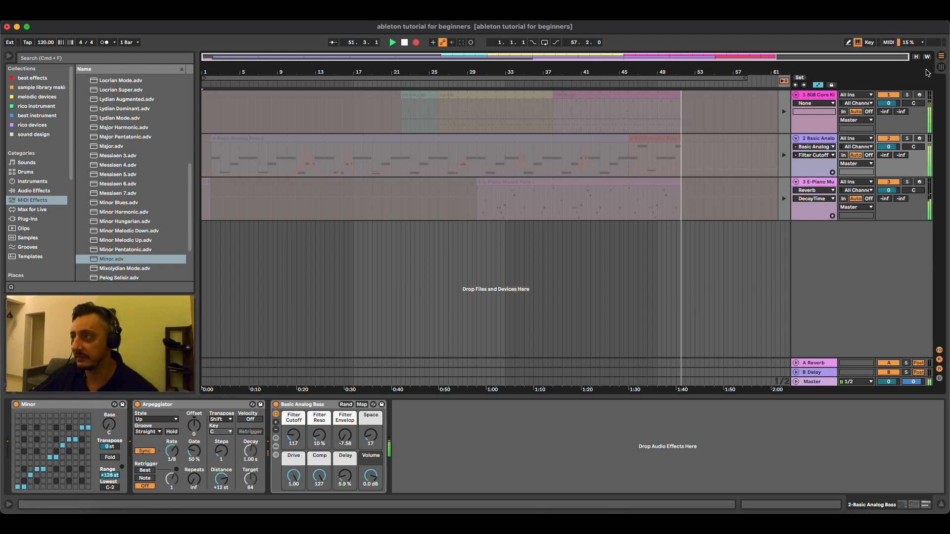
left_click(941, 67)
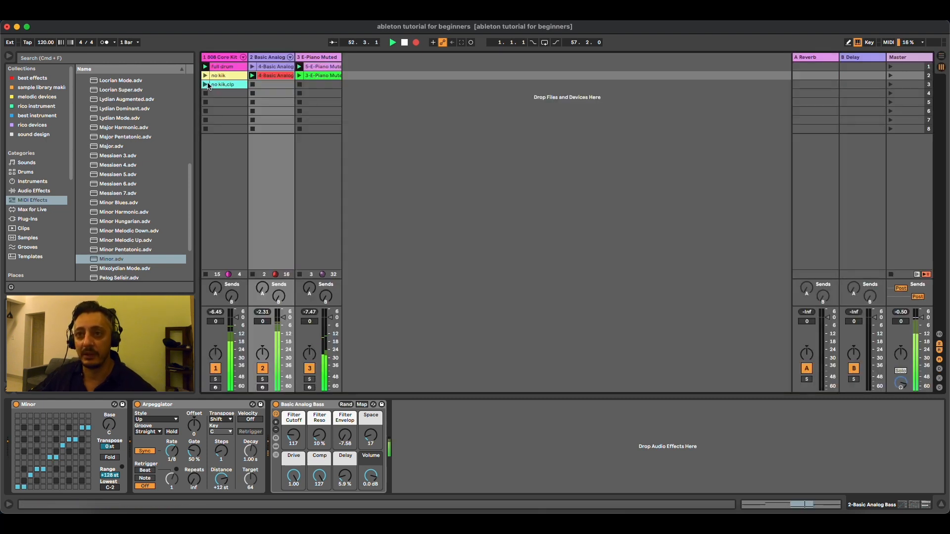
Switch the drums to the no kik,clp clip and the bass back to its scene 1 clip.
left_click(235, 85)
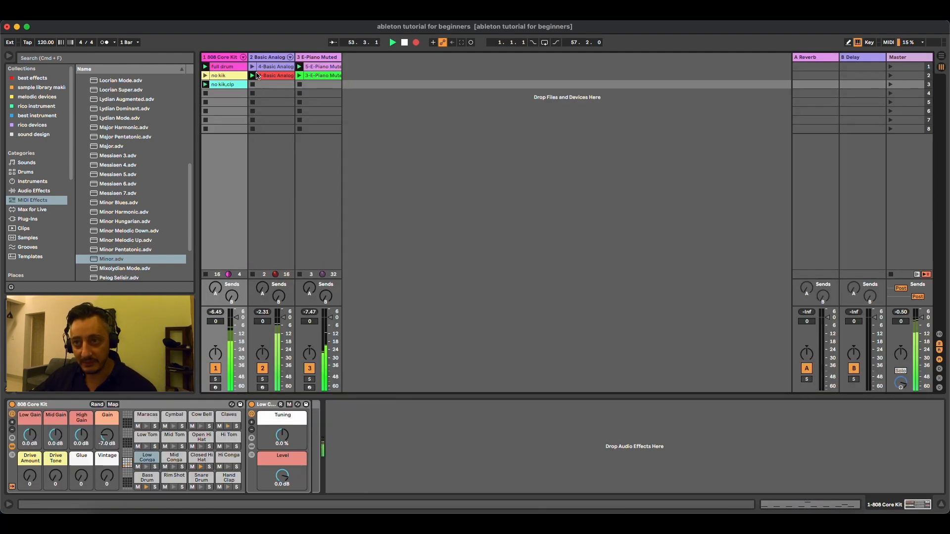
left_click(256, 75)
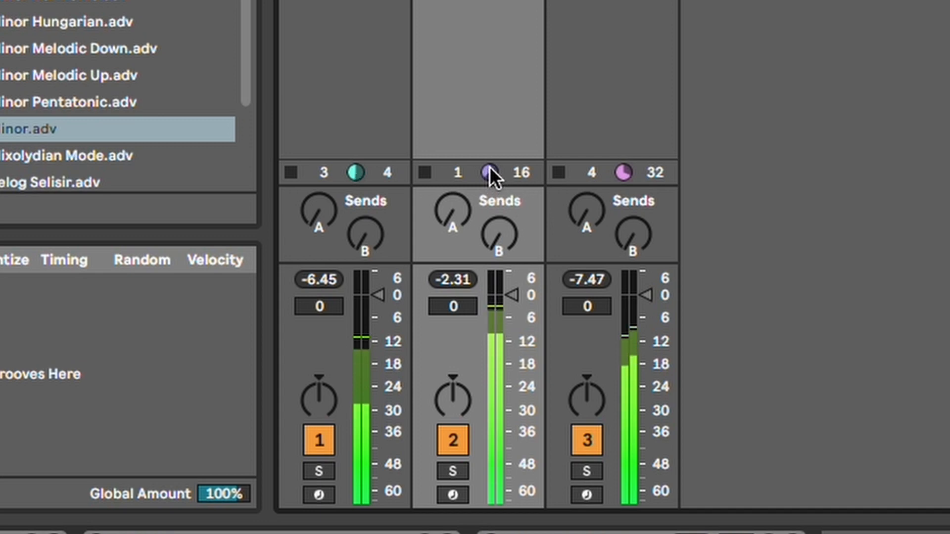
left_click(320, 75)
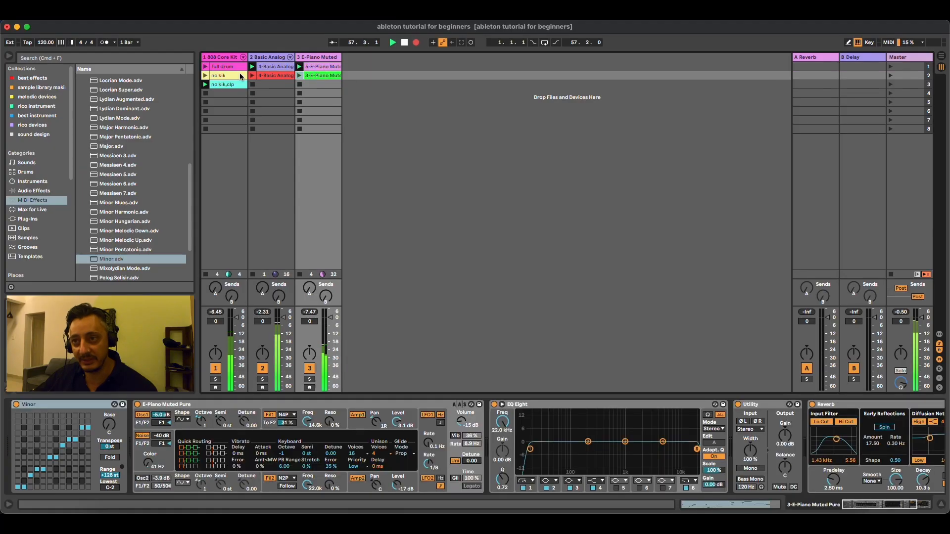
Launch the full drum clip with the scene 2 bass and E-Piano clips, and check the recording in the arrangement.
left_click(225, 67)
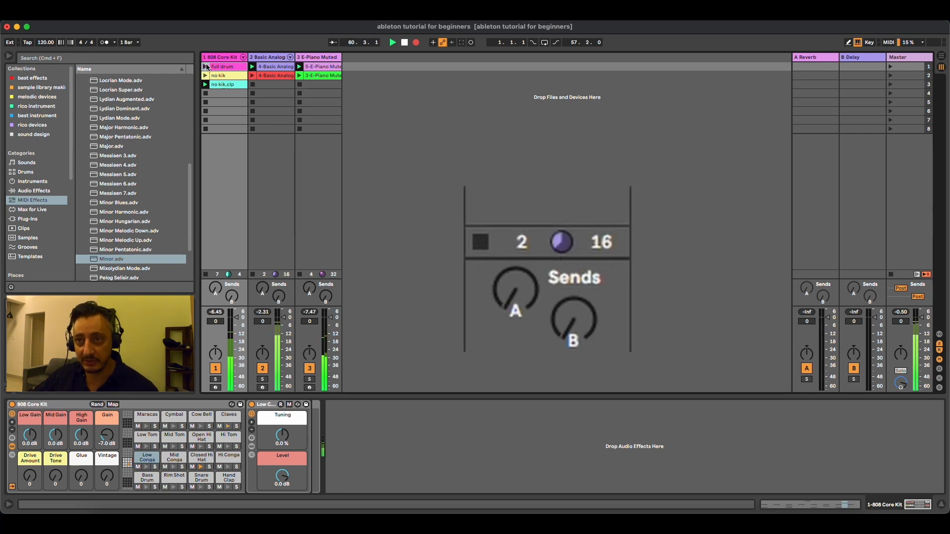
left_click(253, 75)
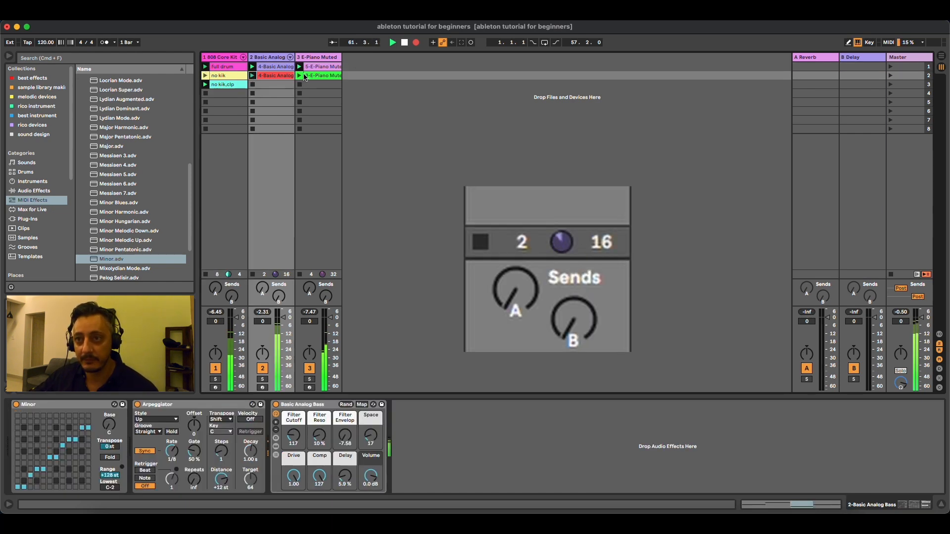
left_click(299, 75)
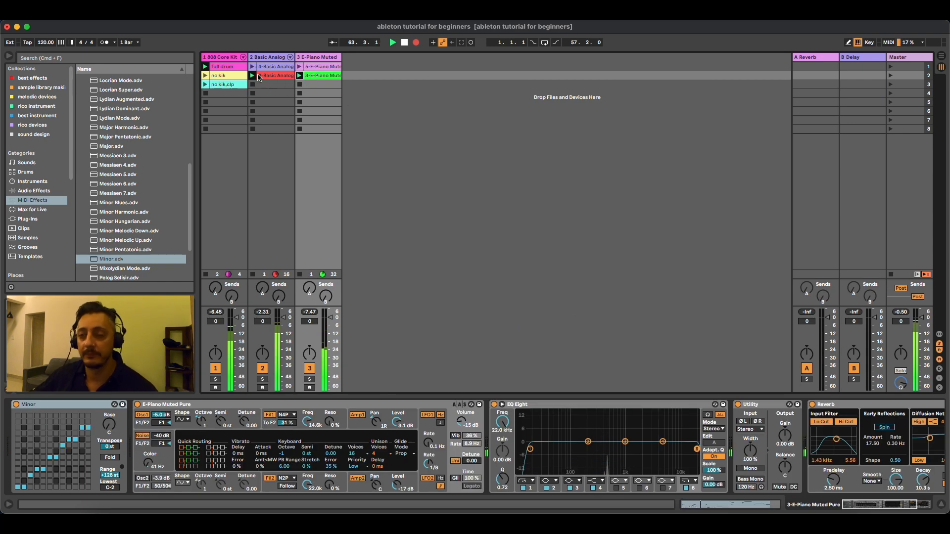
key("Tab")
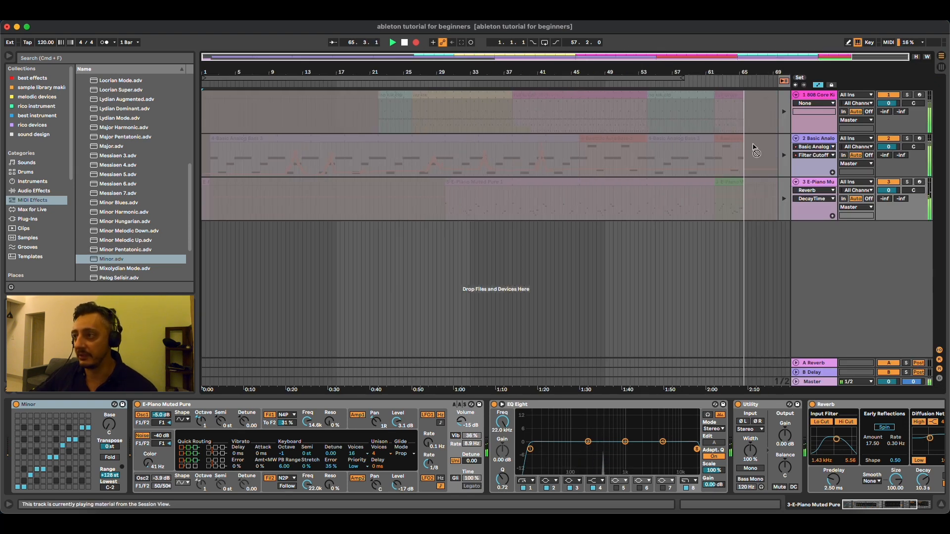
key("Tab")
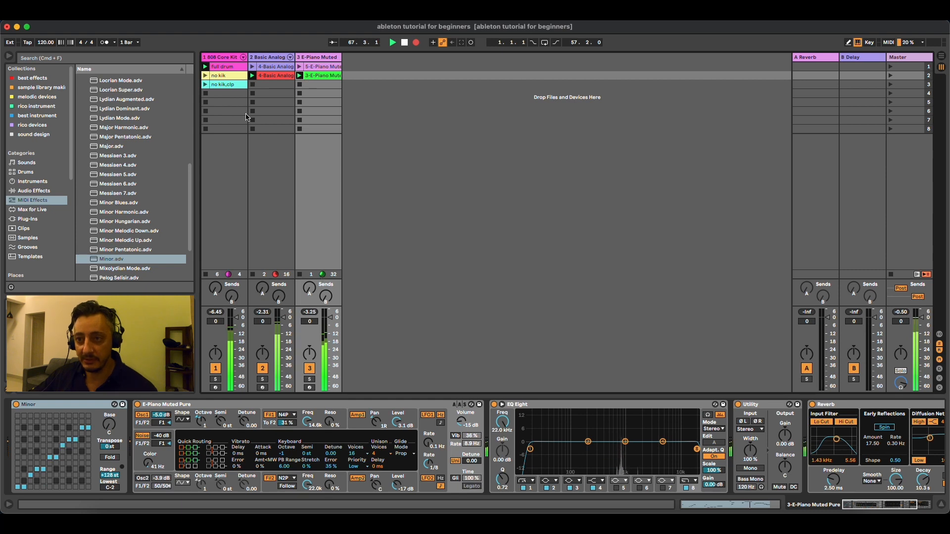
Switch the bass to its scene 1 clip, stop the E-Piano, and reduce the drums to the no kik clip.
left_click(274, 69)
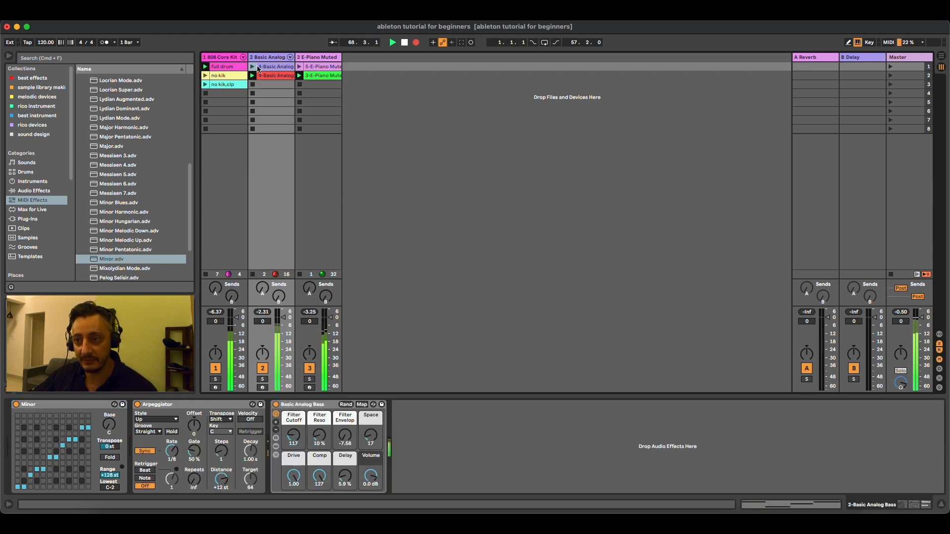
left_click(299, 85)
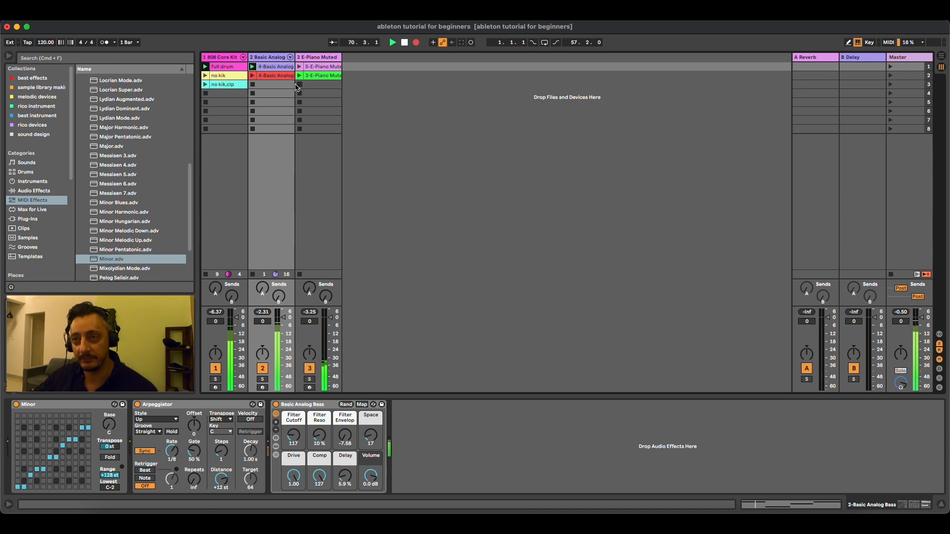
left_click(206, 75)
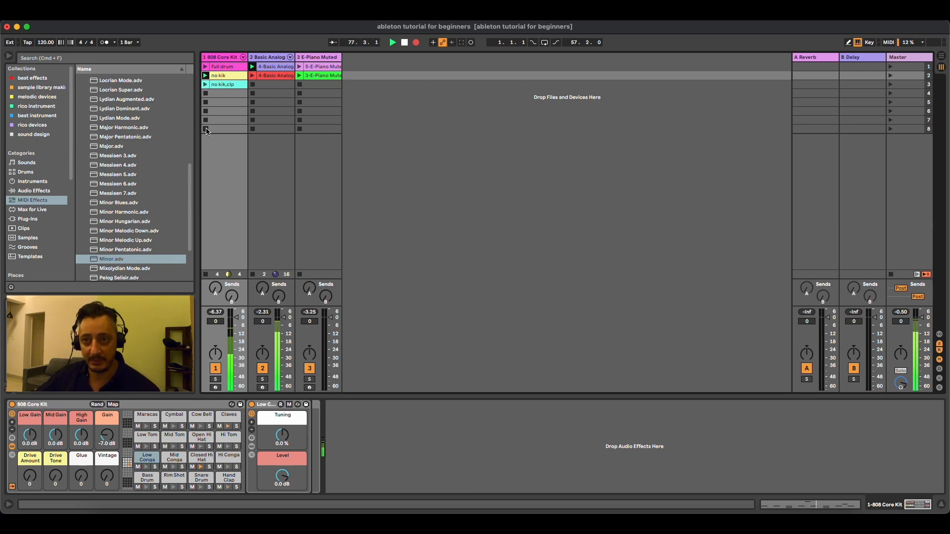
With the drums stopped, fade out the bass to filter cutoff 41 and track volume -inf, and end the recording.
left_click(264, 70)
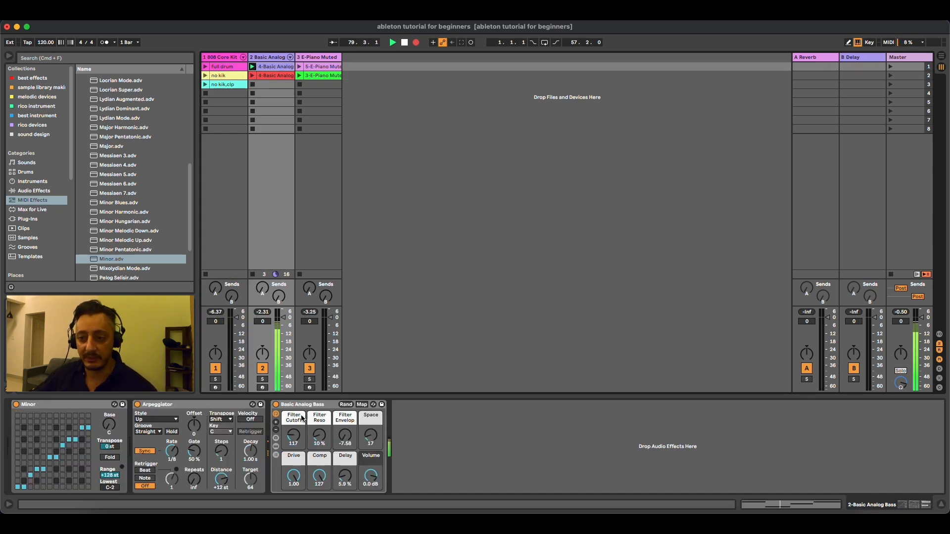
left_click(294, 435)
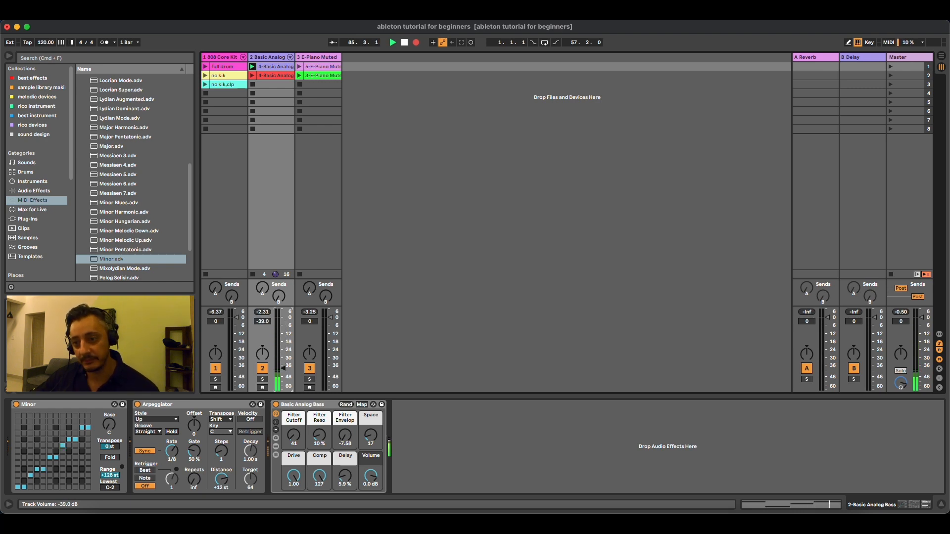
left_click_drag(280, 368, 281, 389)
left_click(405, 43)
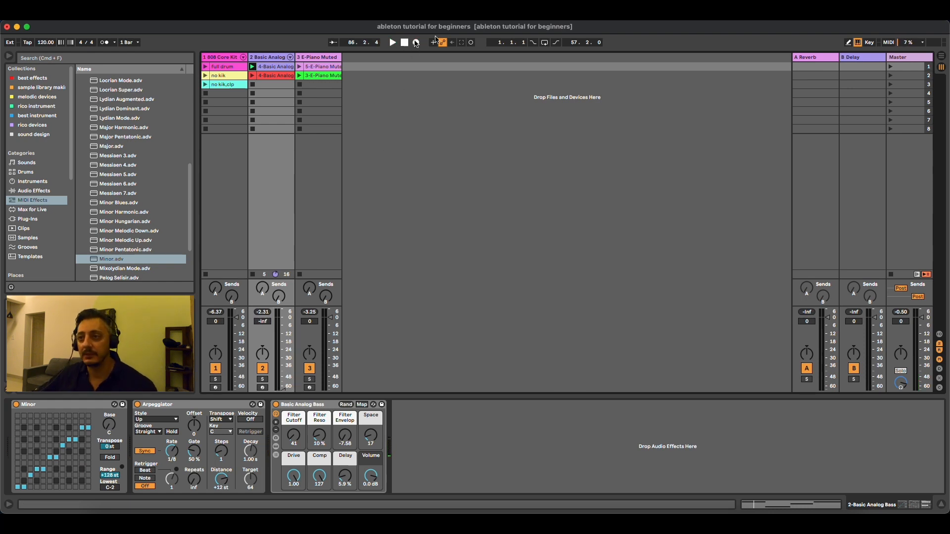
Return playback control to the arrangement in Arrangement View and play the full recorded song from the beginning.
left_click(942, 57)
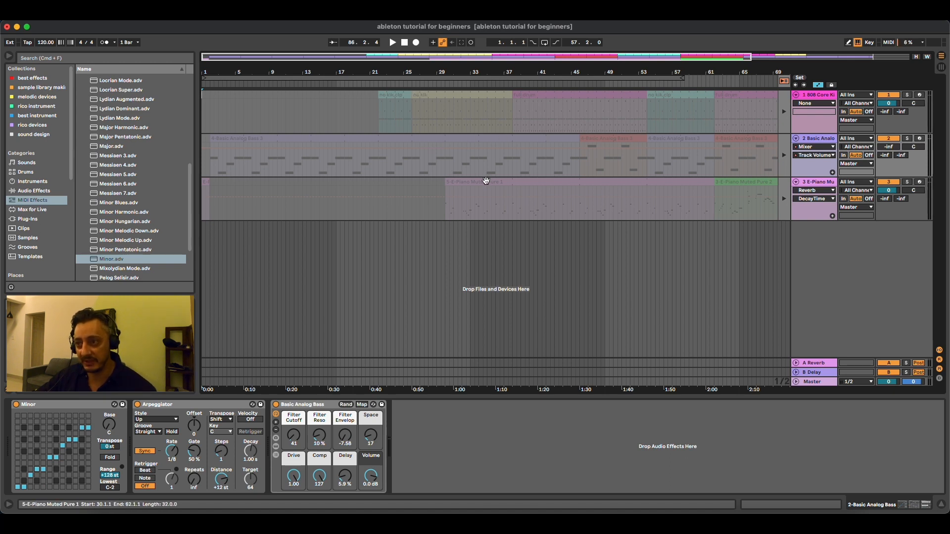
left_click(785, 81)
left_click_drag(743, 68, 623, 68)
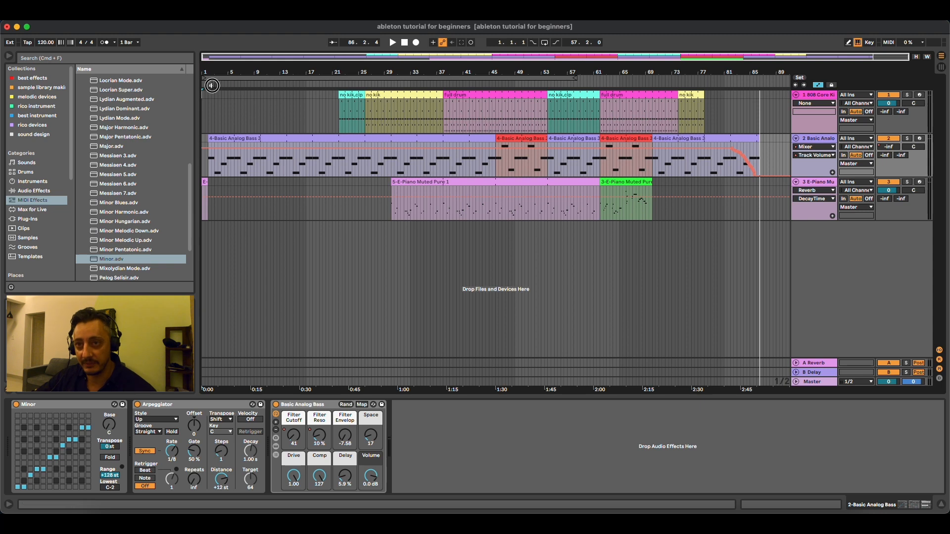
key("space")
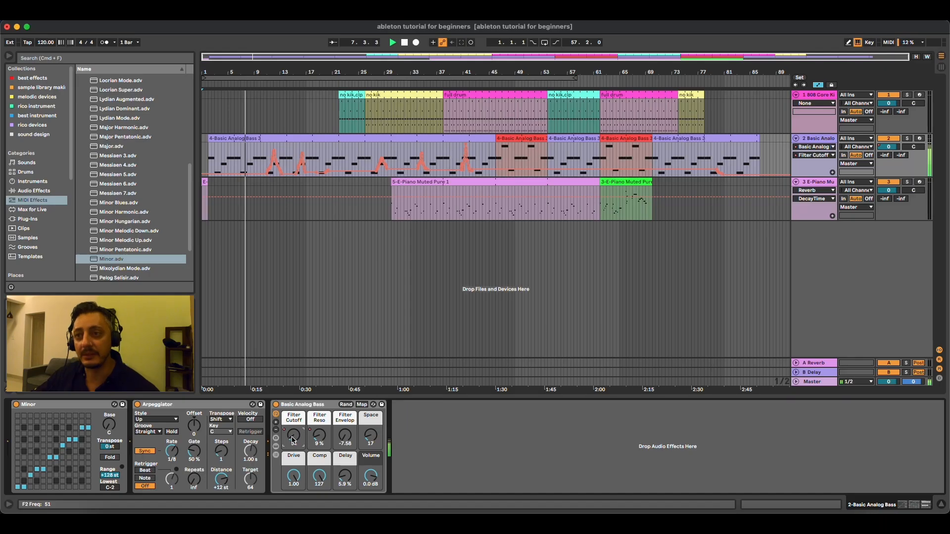
Review the bass track's recorded automation for filter resonance, track volume and filter cutoff during playback, and stop the song.
left_click(319, 437)
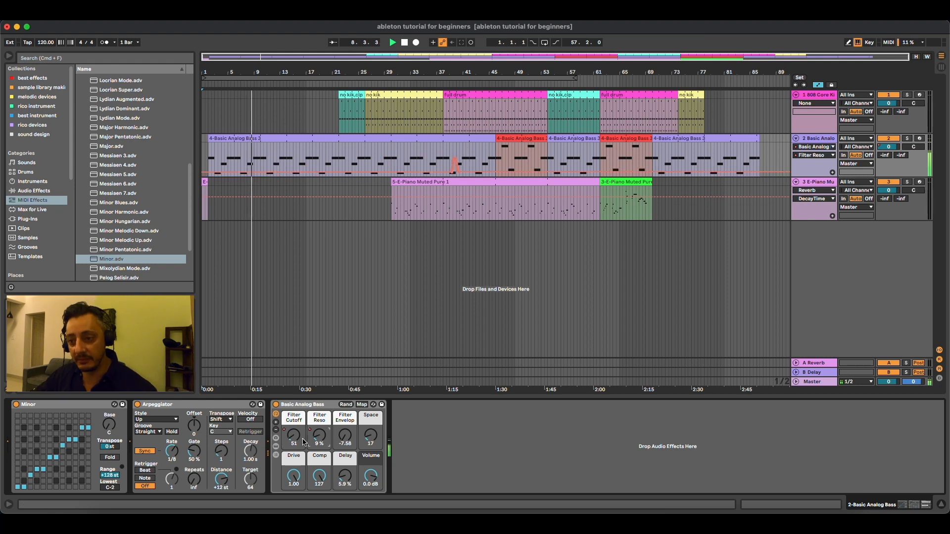
left_click(293, 435)
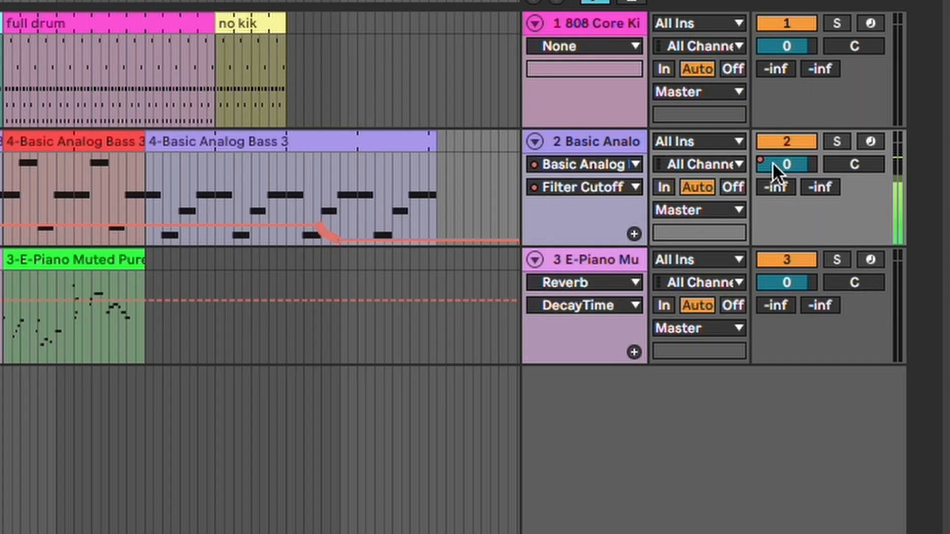
left_click(885, 147)
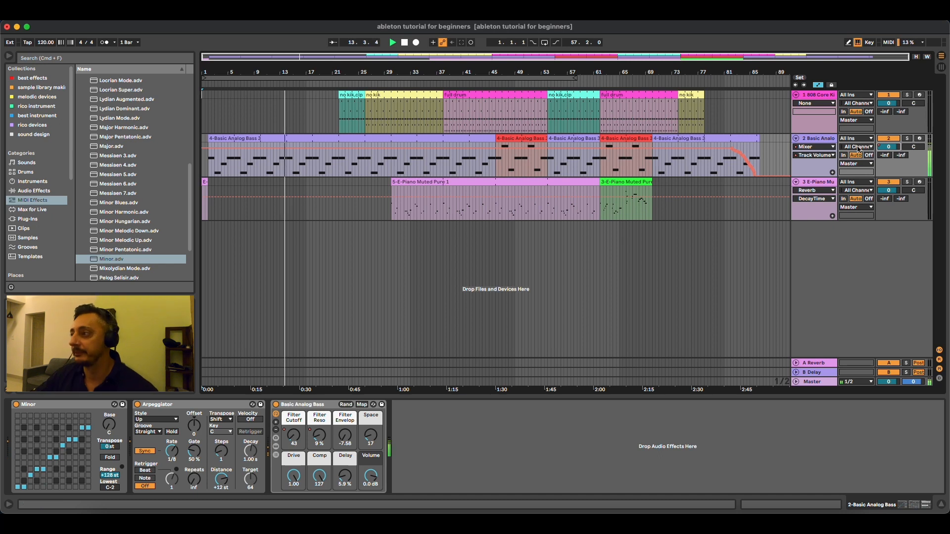
left_click(293, 436)
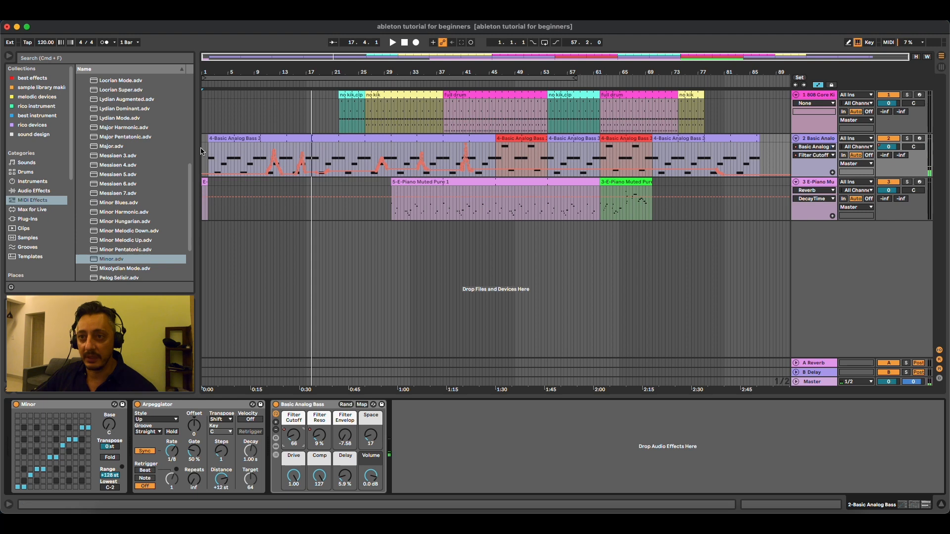
key("space")
Select the arrangement loop range starting at bar 1 and play it with the metronome enabled.
left_click_drag(203, 150, 192, 312)
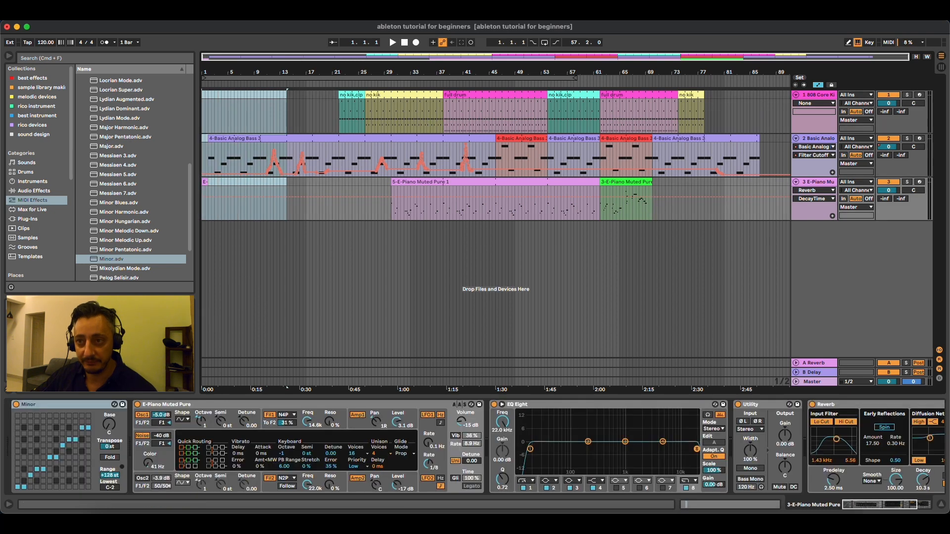
left_click(279, 103)
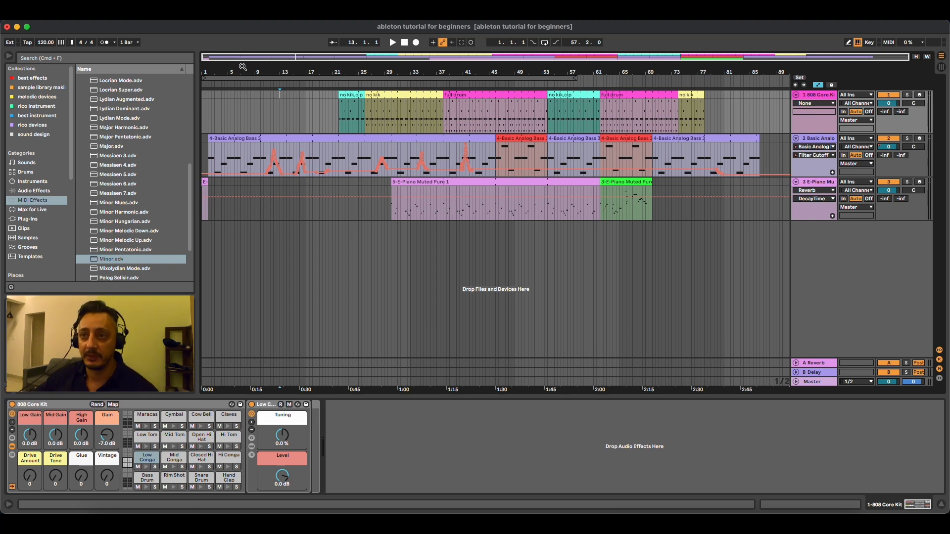
left_click_drag(224, 68, 224, 84)
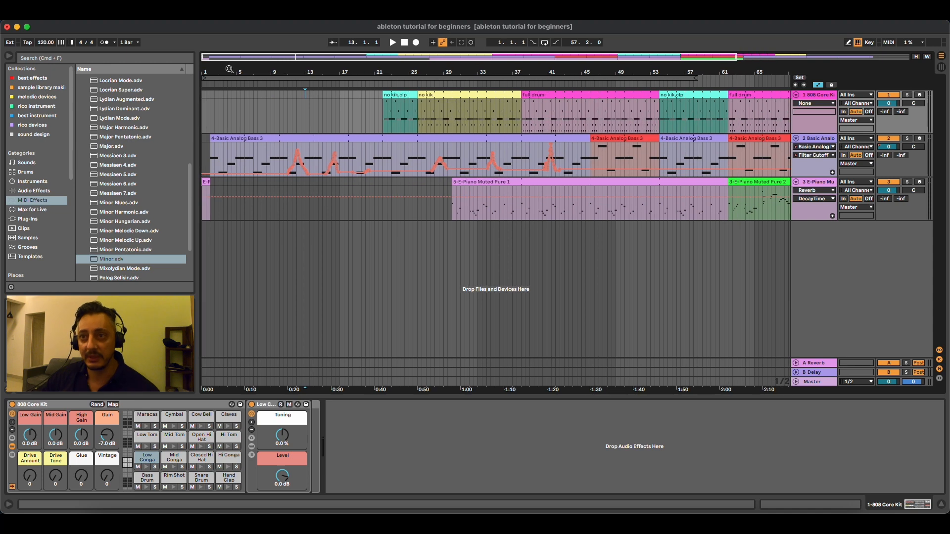
left_click(224, 77)
key("space")
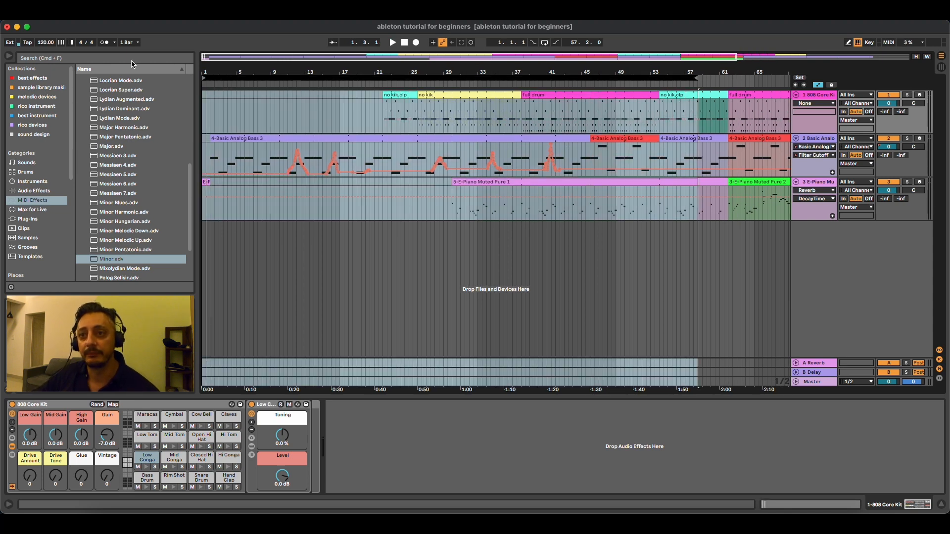
left_click(105, 43)
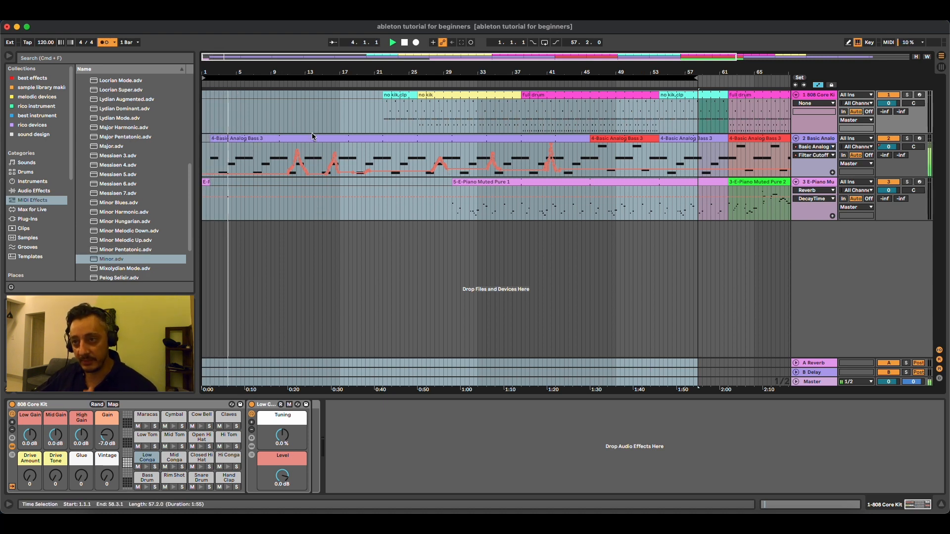
key("space")
Select four-bar sections of the bass track at bars 2 and 14, and place the insert marker at bar 14 on the drum track.
left_click(313, 151)
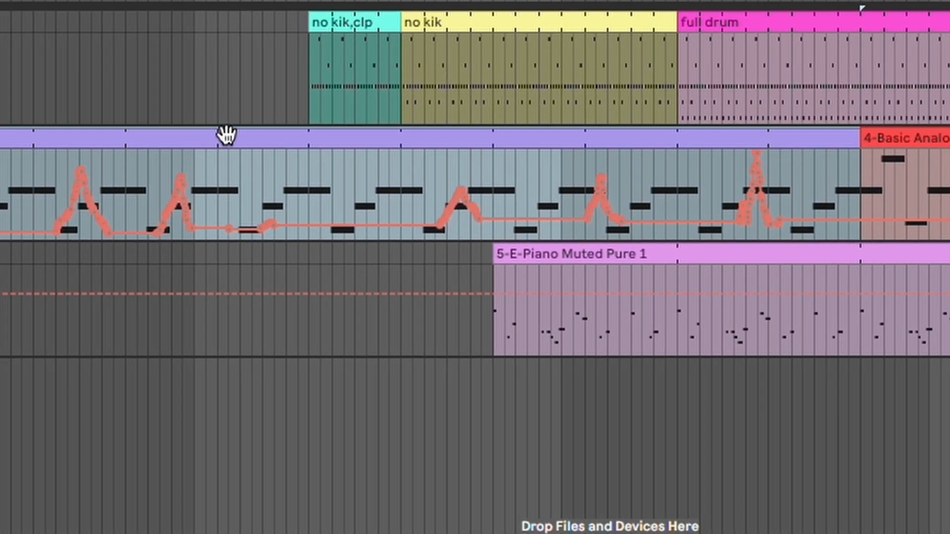
left_click_drag(229, 446, 945, 455)
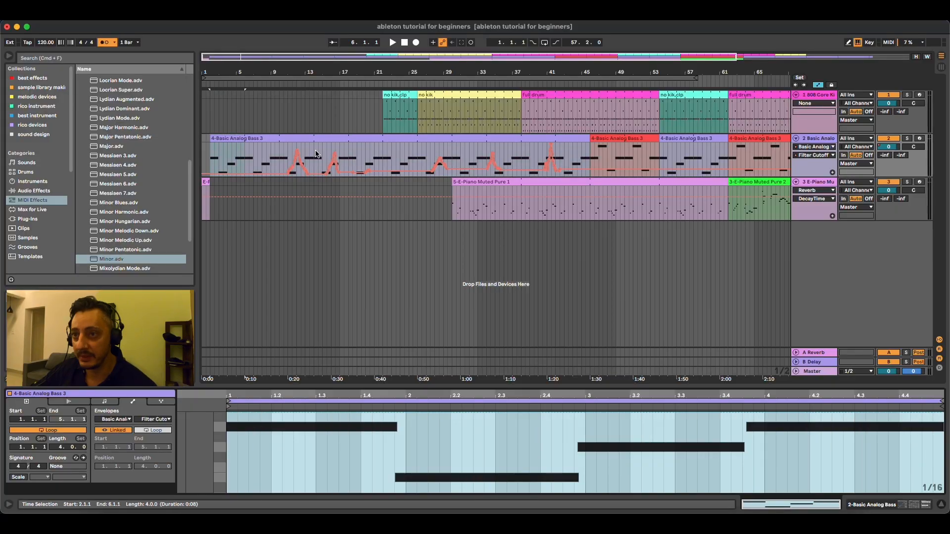
left_click_drag(314, 150, 346, 150)
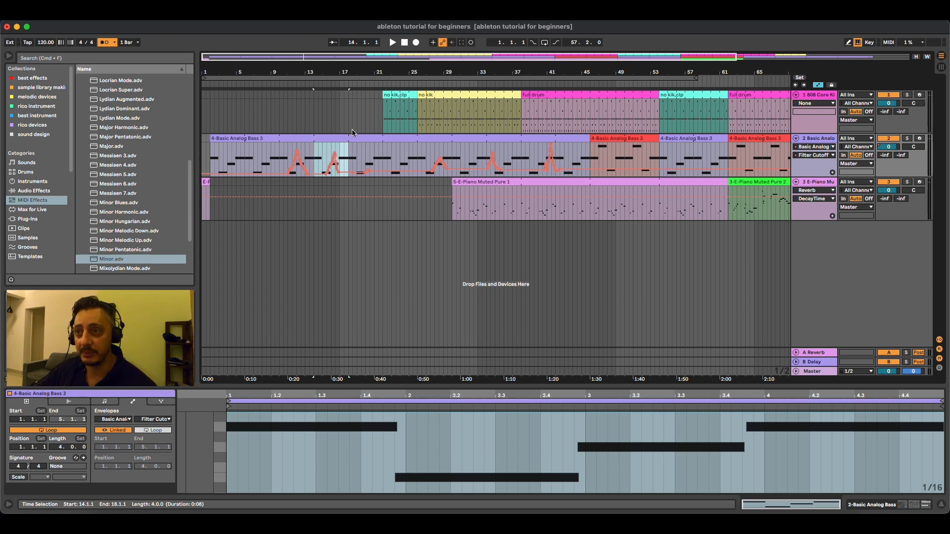
left_click(313, 95)
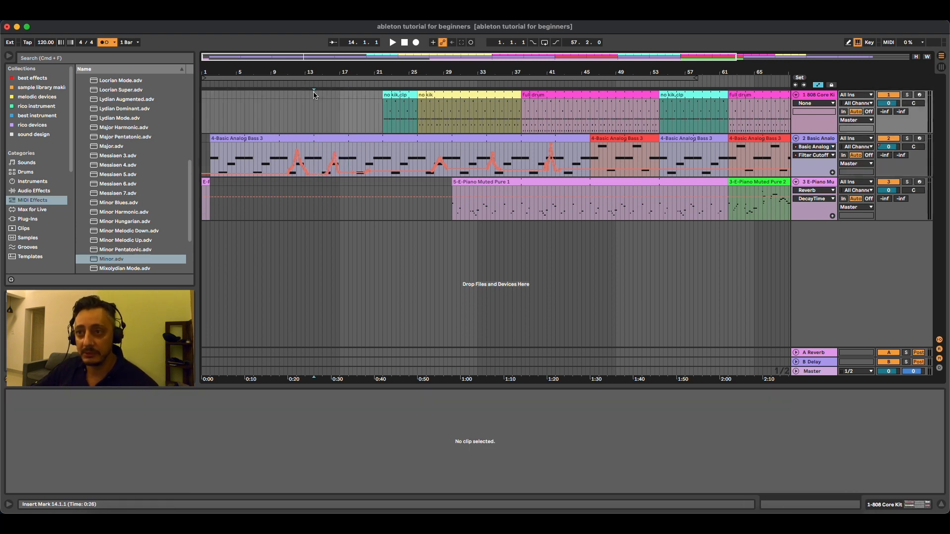
Delete the drum, bass and piano track content between bar 1 and bar 14.
left_click_drag(314, 95, 193, 254)
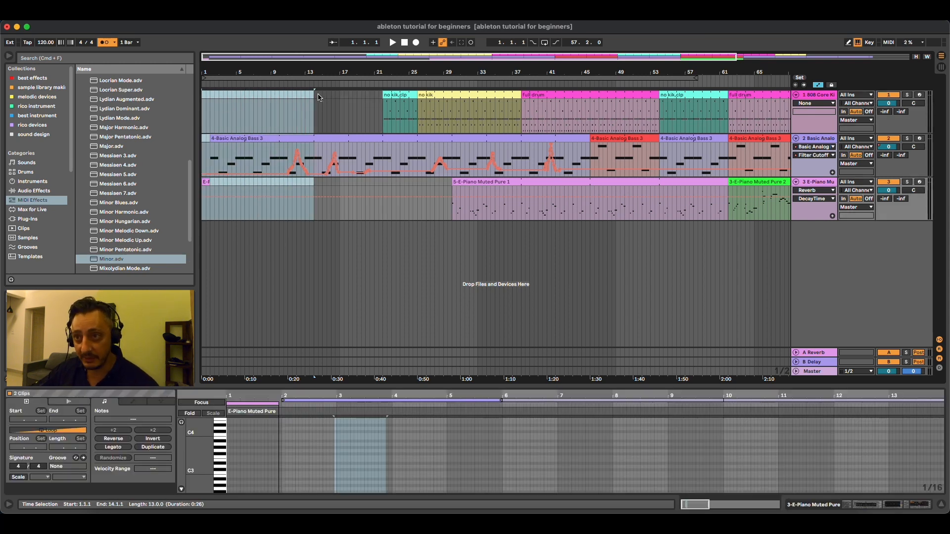
right_click(273, 146)
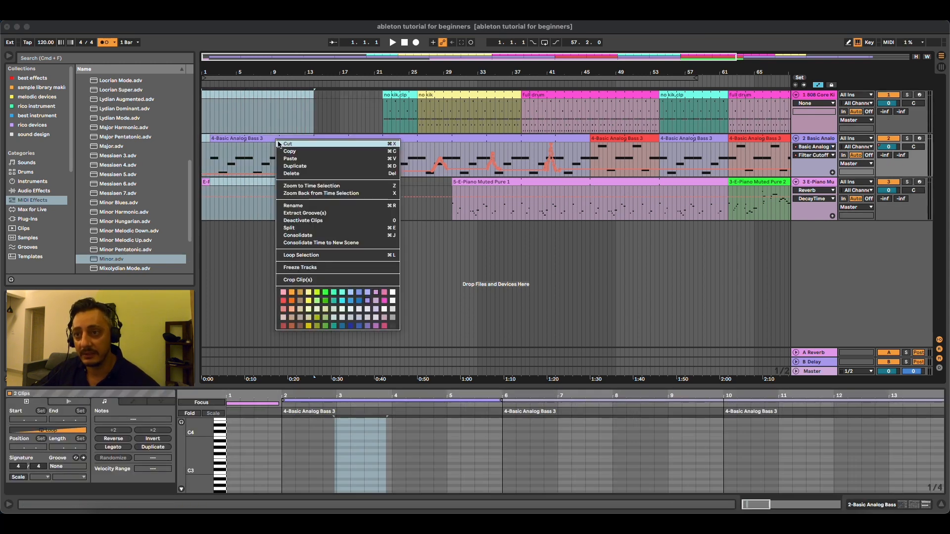
left_click(297, 168)
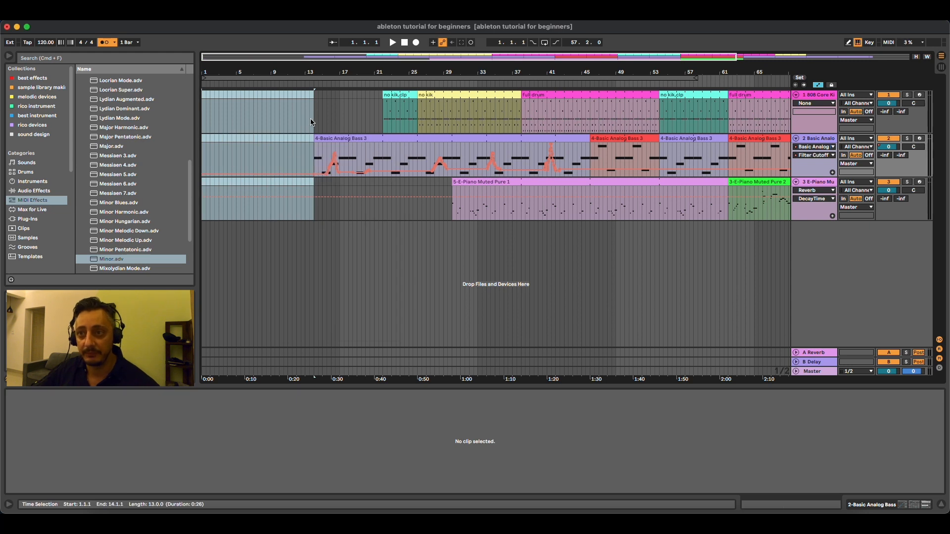
Select the bass clip at bar 14, play the arrangement from there, and stop playback.
mouse_move(315, 139)
left_mouse_down()
mouse_move(293, 140)
mouse_move(313, 138)
left_mouse_up()
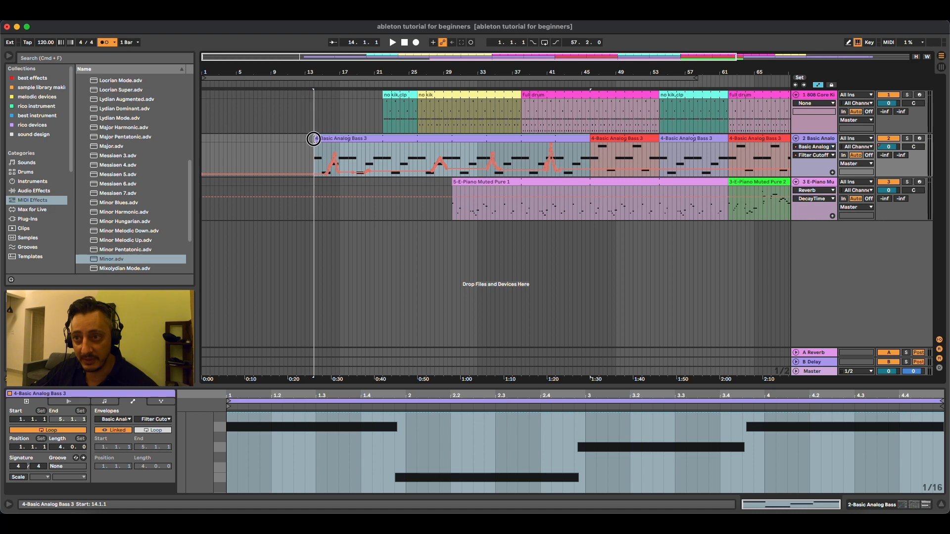
key("space")
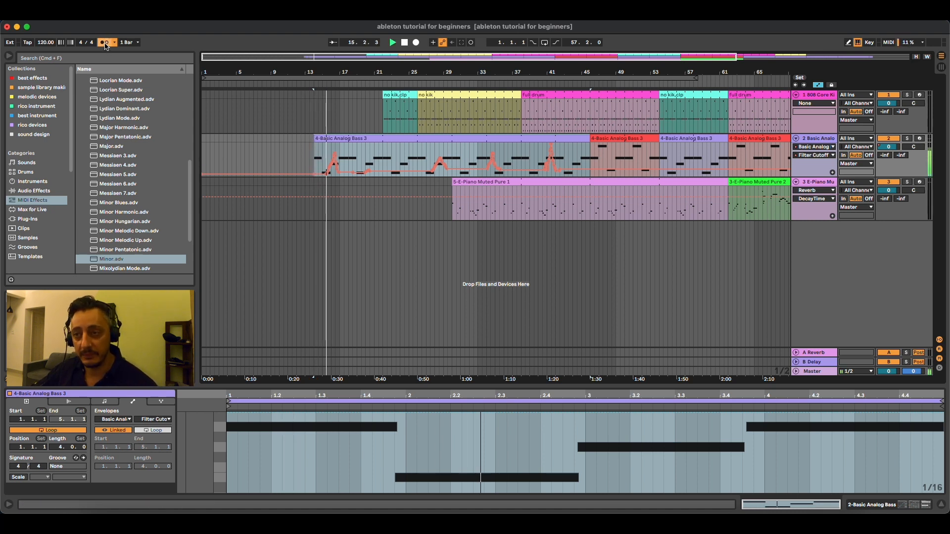
key("space")
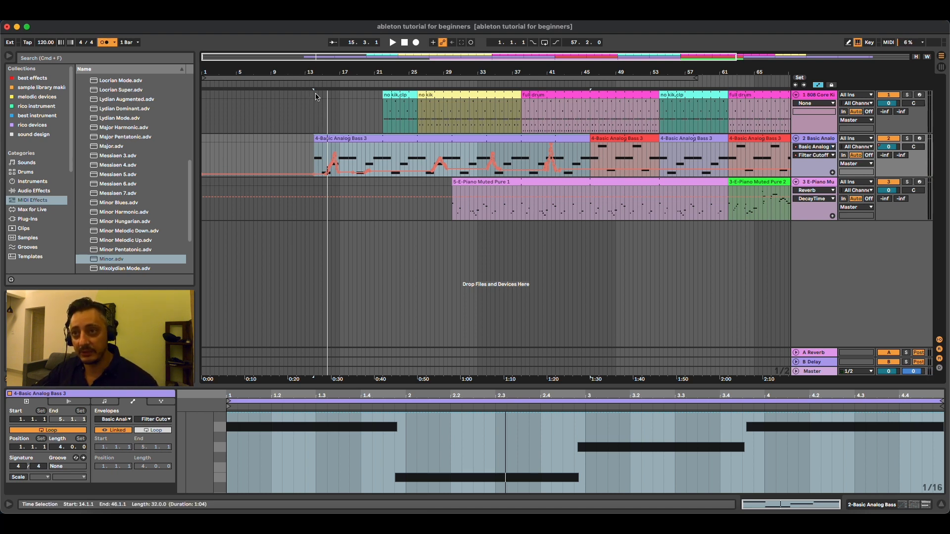
Move all drum, bass and piano clips from bar 14 onward together so the song starts at bar 1.
left_click_drag(314, 91, 786, 277)
left_click_drag(498, 69, 469, 69)
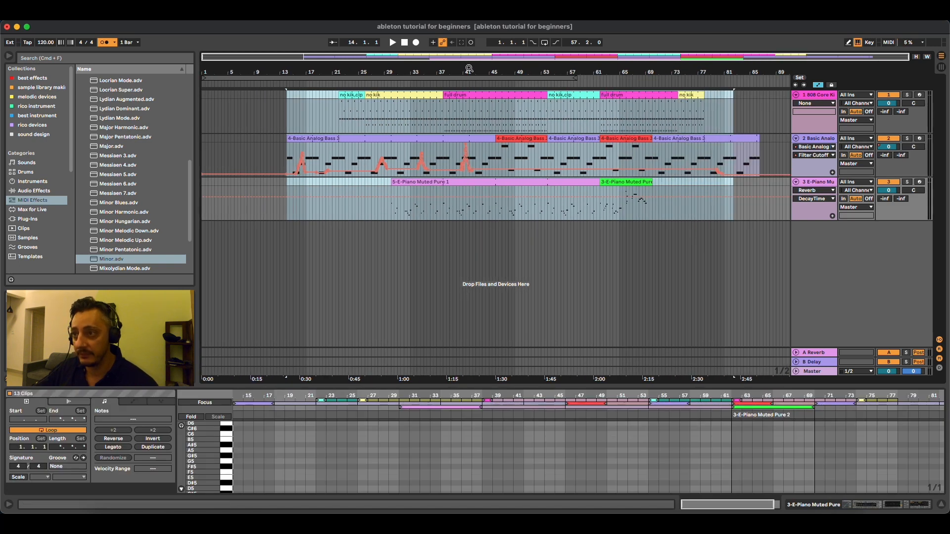
mouse_move(352, 70)
left_mouse_down()
mouse_move(351, 111)
mouse_move(351, 70)
left_mouse_up()
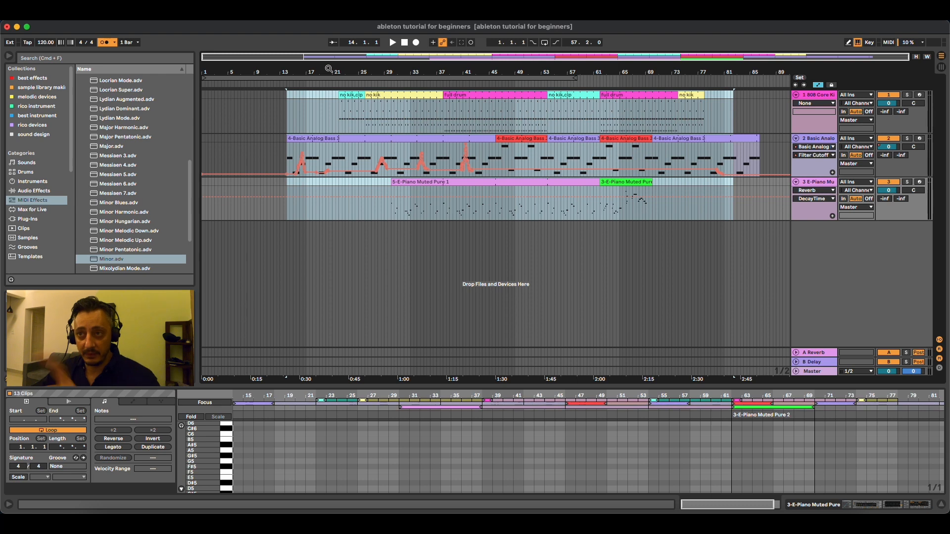
left_click(293, 95)
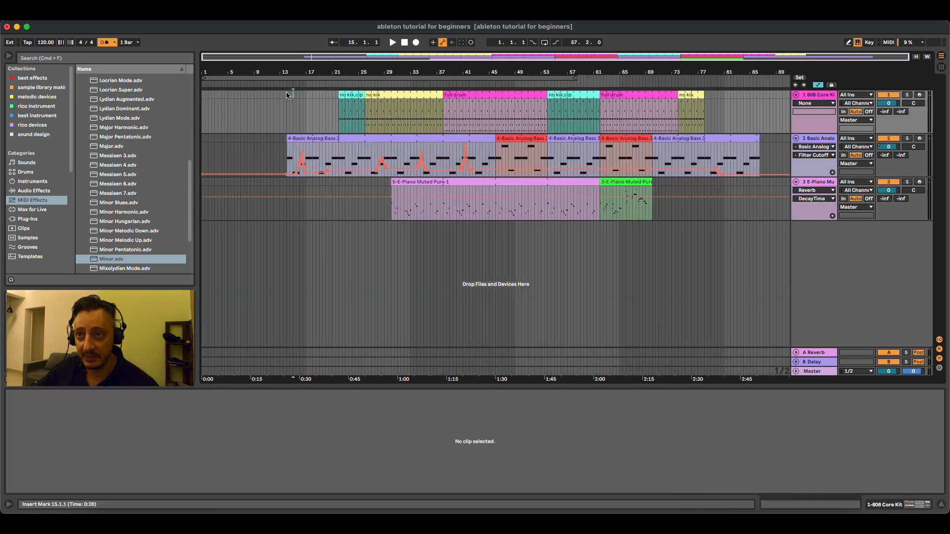
left_click_drag(287, 93, 790, 247)
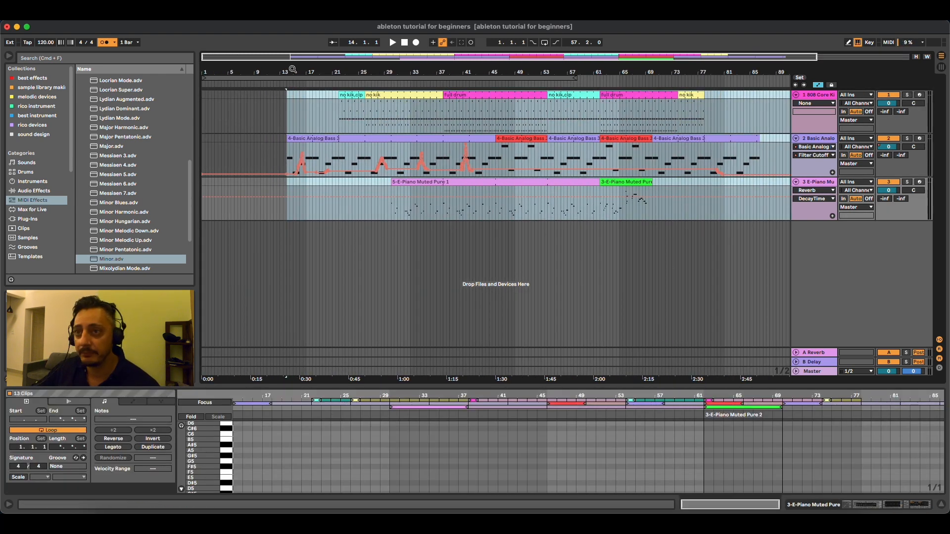
left_click_drag(292, 70, 411, 77)
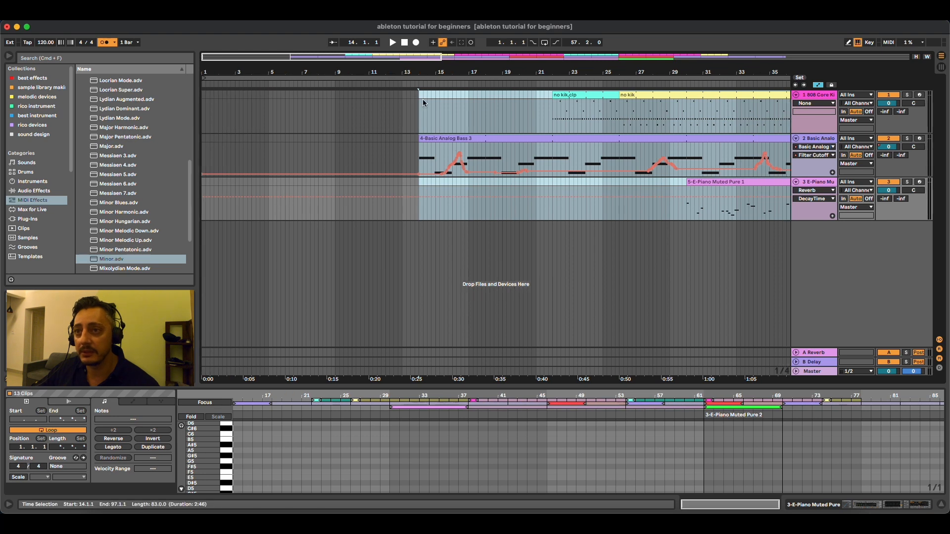
left_click_drag(448, 141, 227, 137)
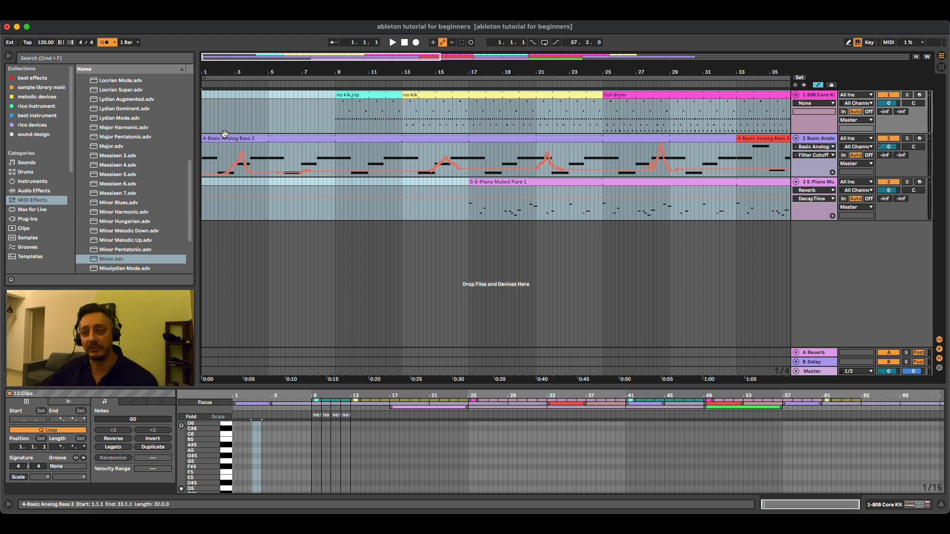
Play the song from bar 1 with the metronome off and select the first drum clip at bar 9.
key("space")
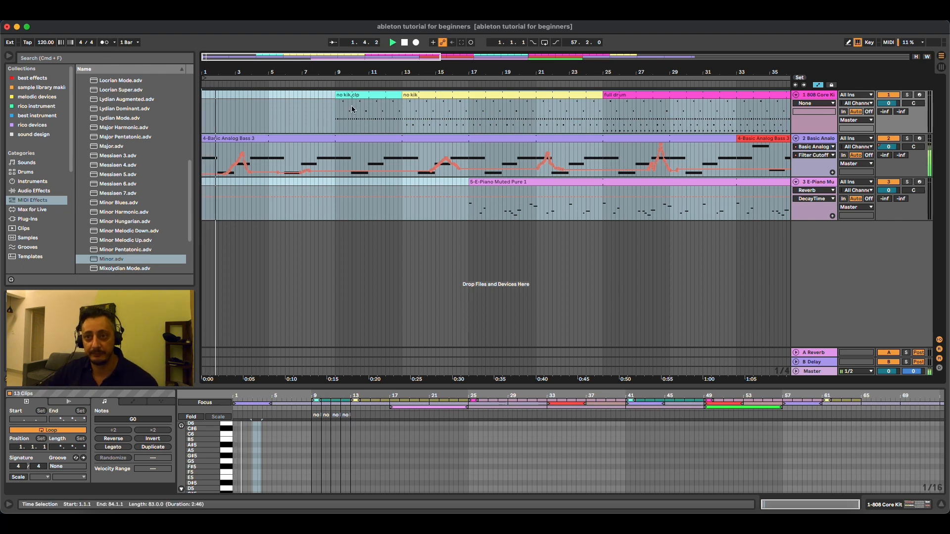
left_click_drag(305, 72, 284, 60)
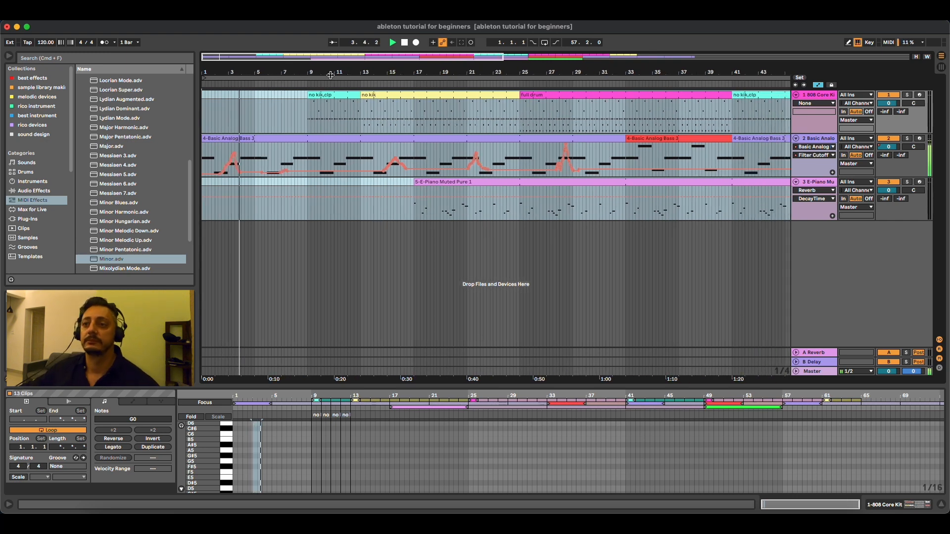
left_click(305, 155)
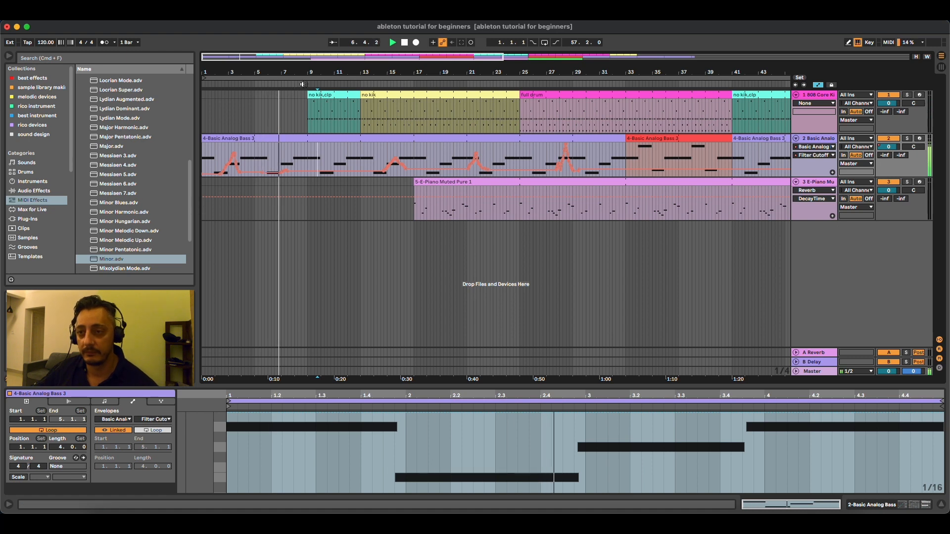
left_click(318, 92)
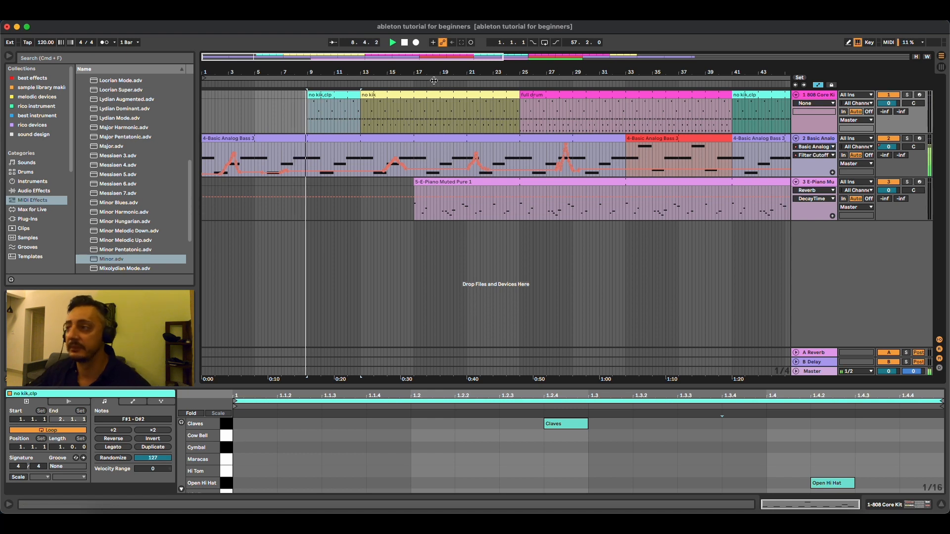
left_click_drag(433, 80, 405, 74)
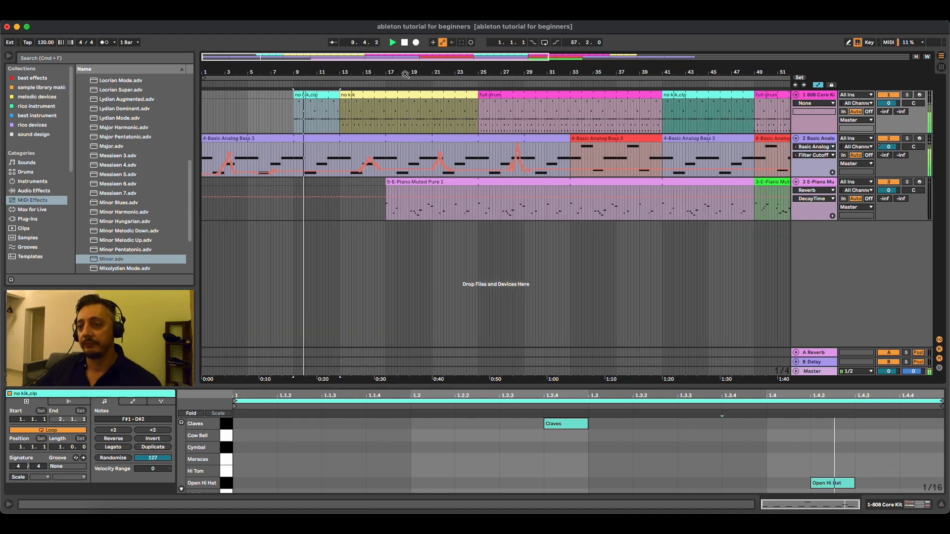
Audition the song's middle and final sections by jumping playback between them, return to about bar 10, and stop playback.
left_click(463, 82)
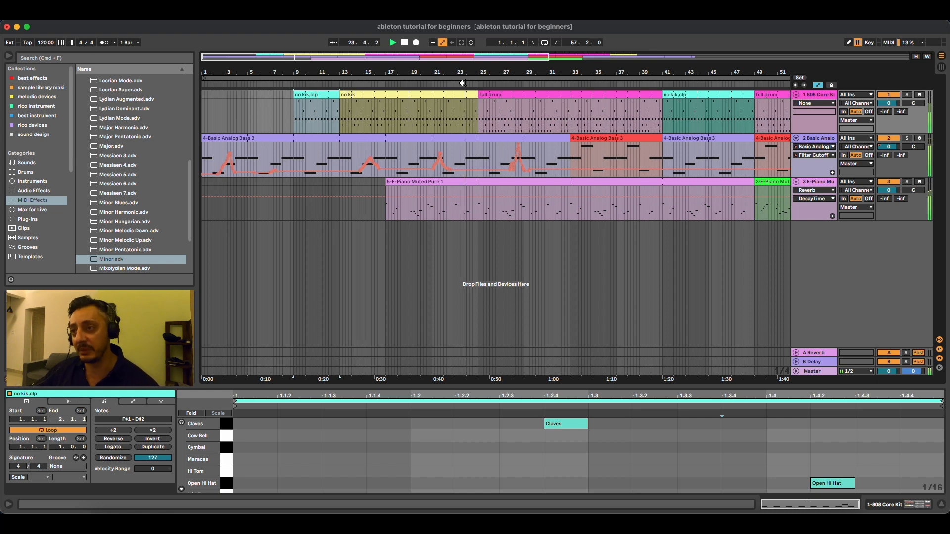
left_click(618, 94)
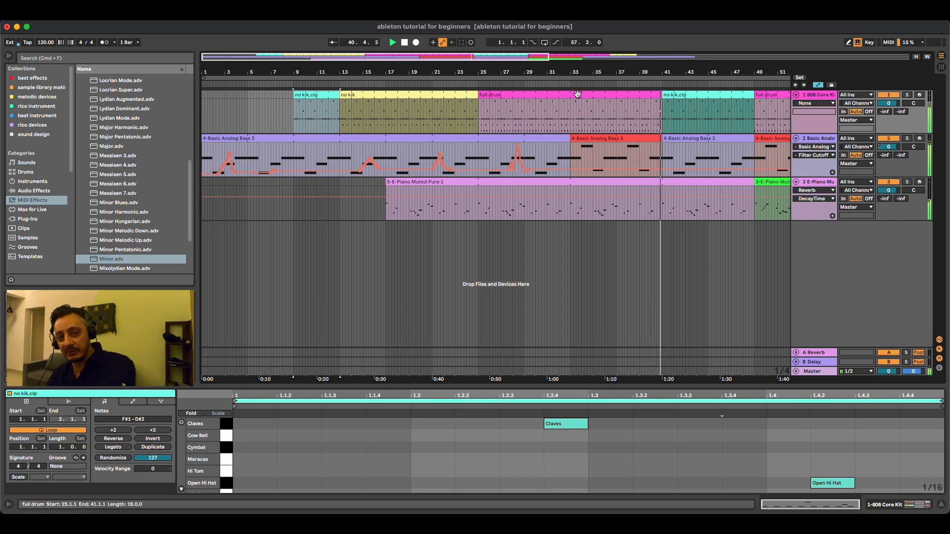
left_click_drag(724, 73, 540, 73)
left_click(551, 84)
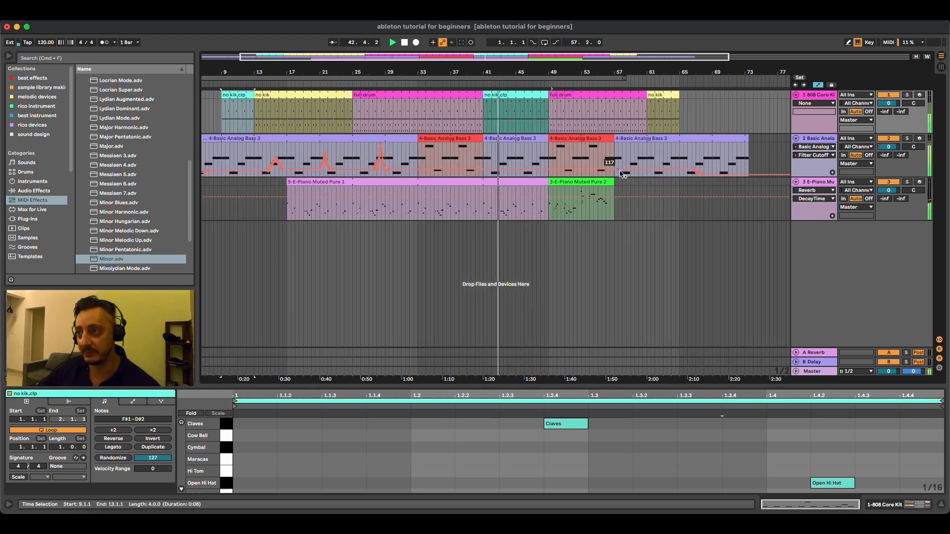
left_click(618, 84)
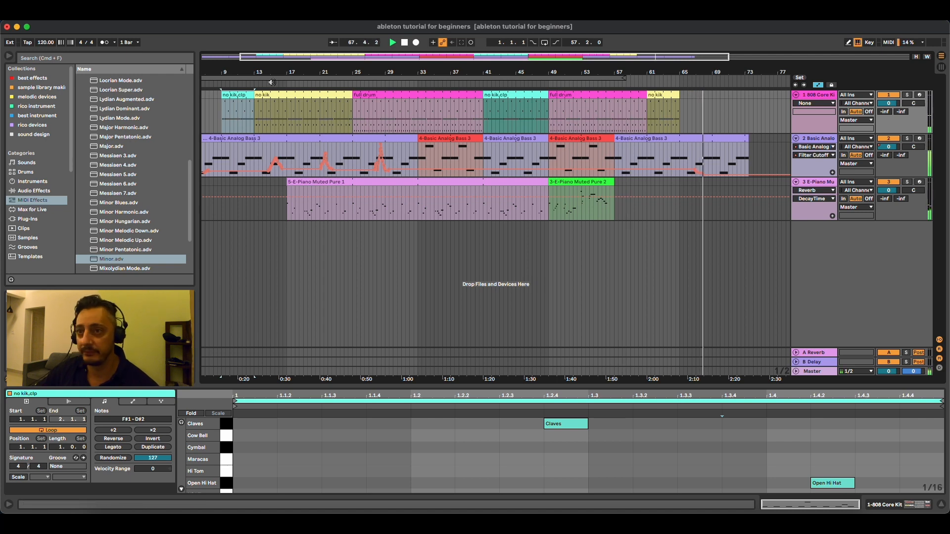
left_click(234, 83)
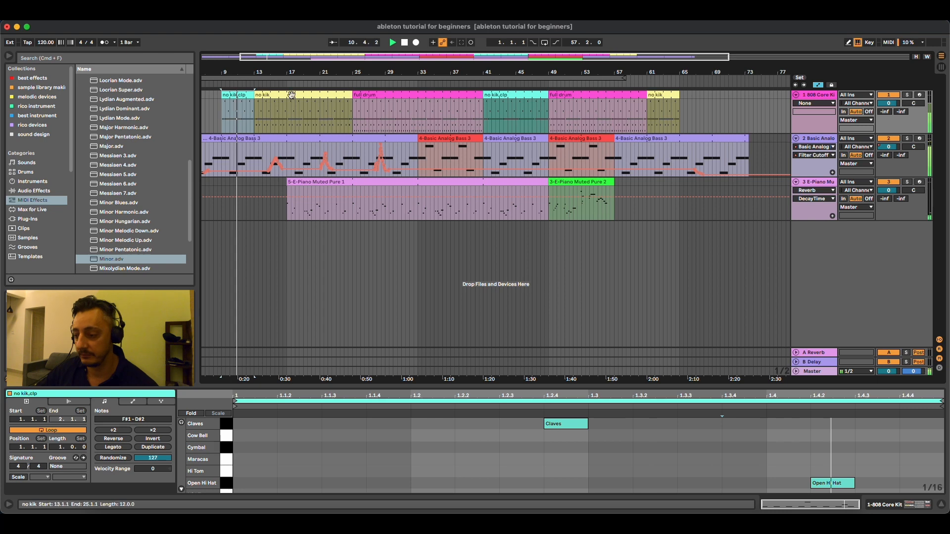
left_click_drag(328, 80, 323, 73)
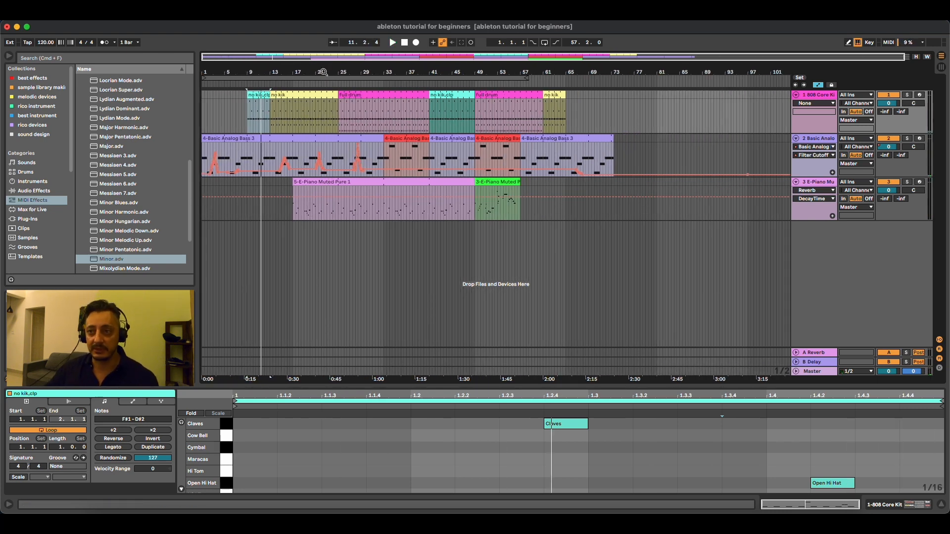
Extend the arrangement loop to 76 bars with its contents selected, and try the optimized track height before restoring it.
left_click_drag(529, 79, 634, 79)
left_click(580, 78)
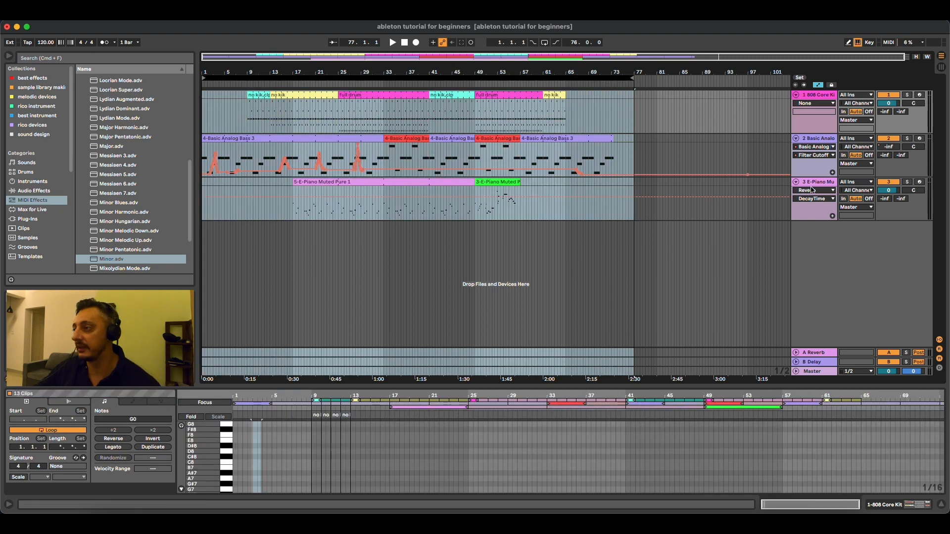
left_click(917, 57)
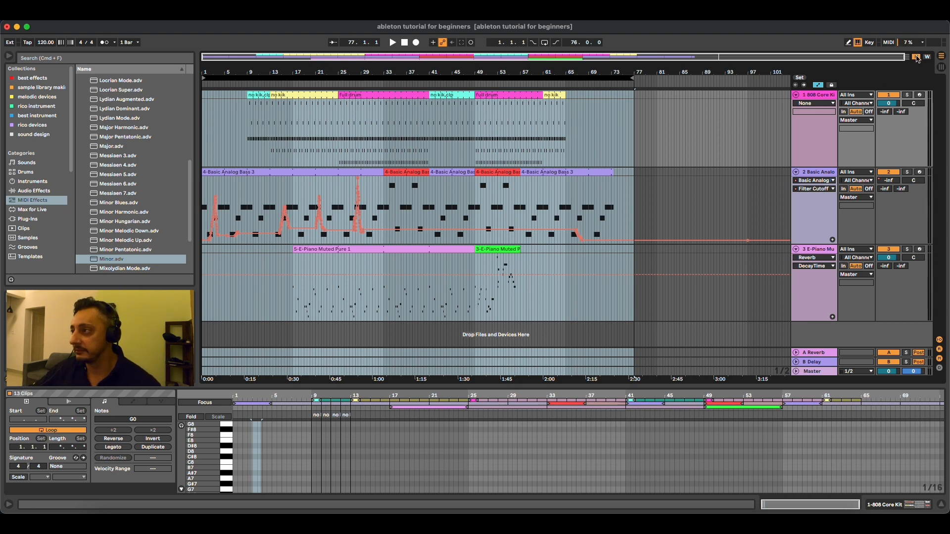
left_click(917, 58)
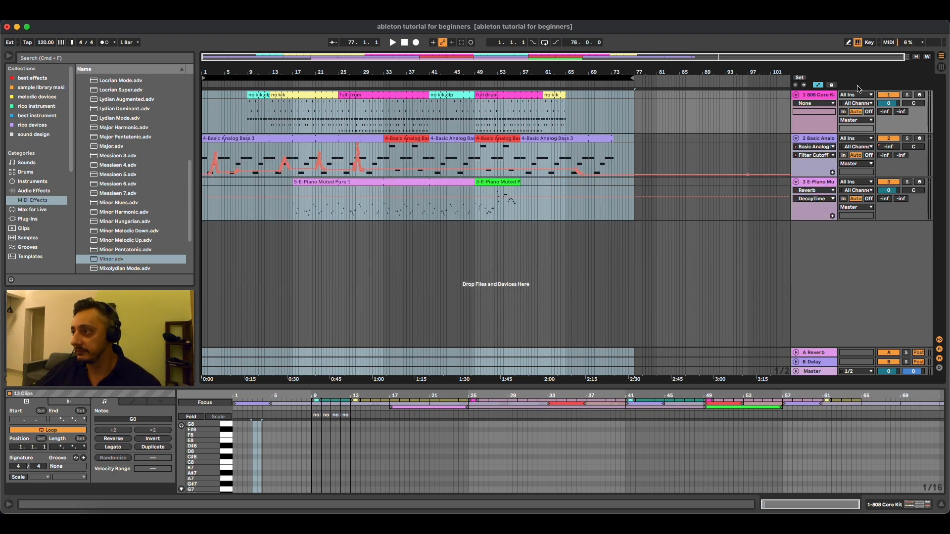
Rename the 808 Core Kit track as drums.
left_click(827, 183)
right_click(816, 95)
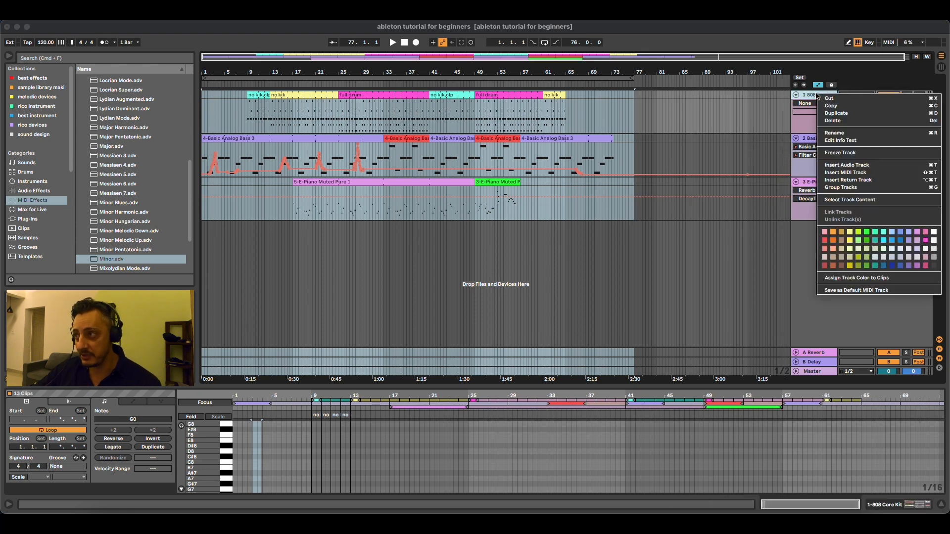
left_click(840, 139)
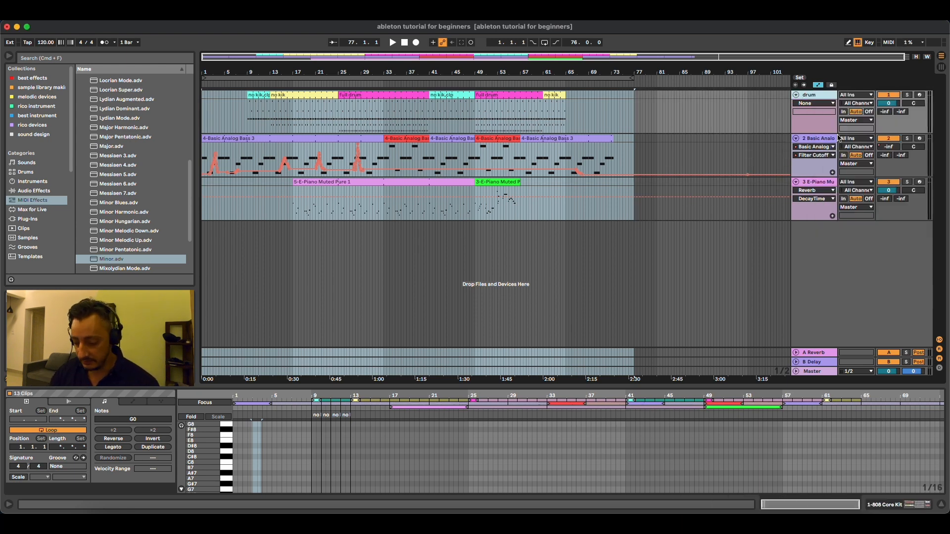
type("drums")
Rename the Basic Analog Bass track as bass and the E-Piano Muted Pure track as piano.
right_click(826, 140)
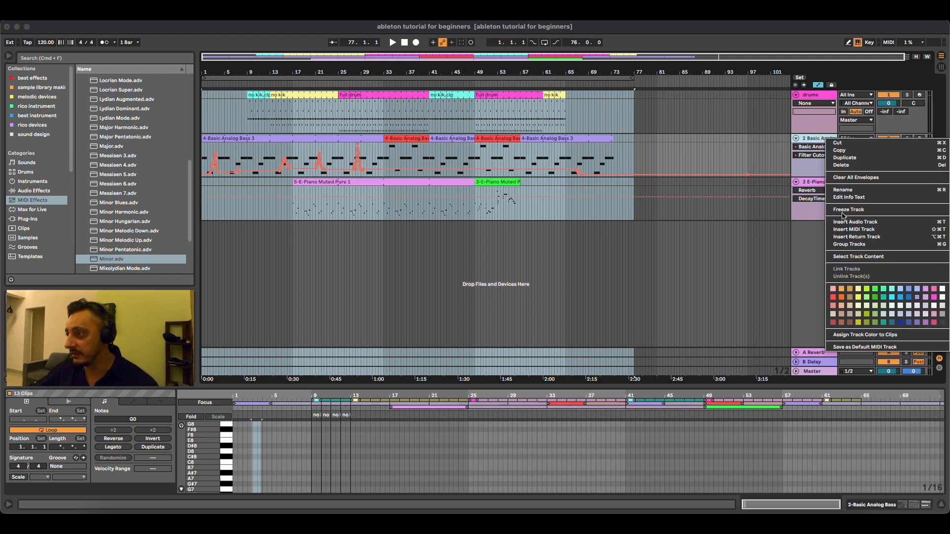
left_click(843, 190)
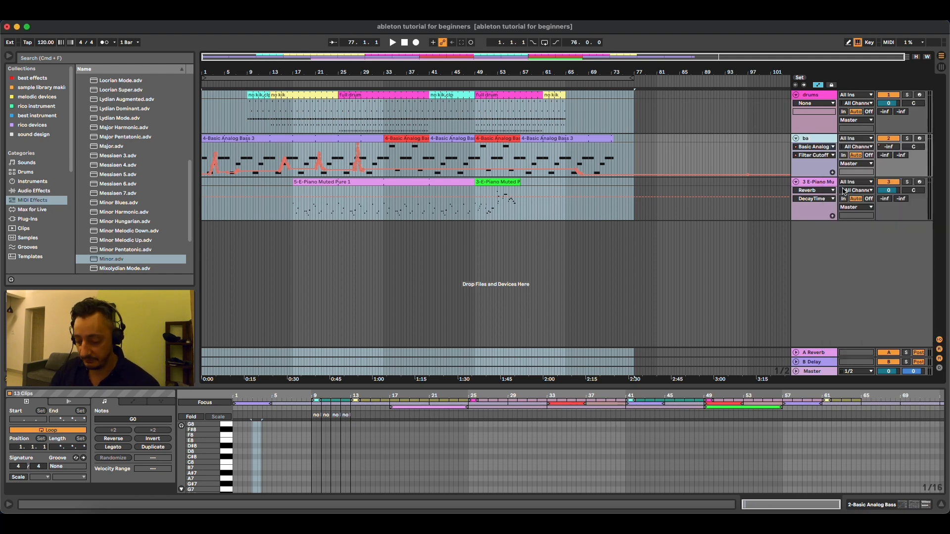
right_click(820, 186)
left_click(833, 221)
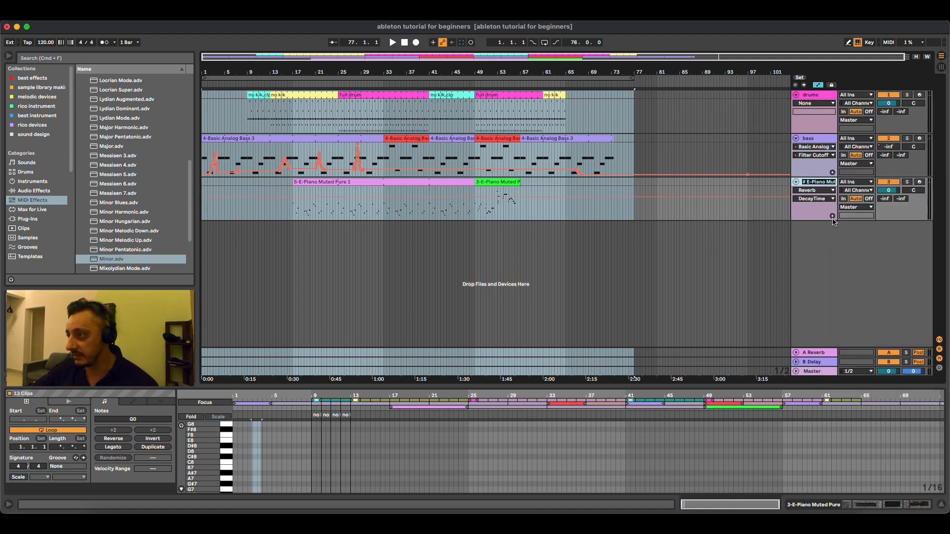
key("Return")
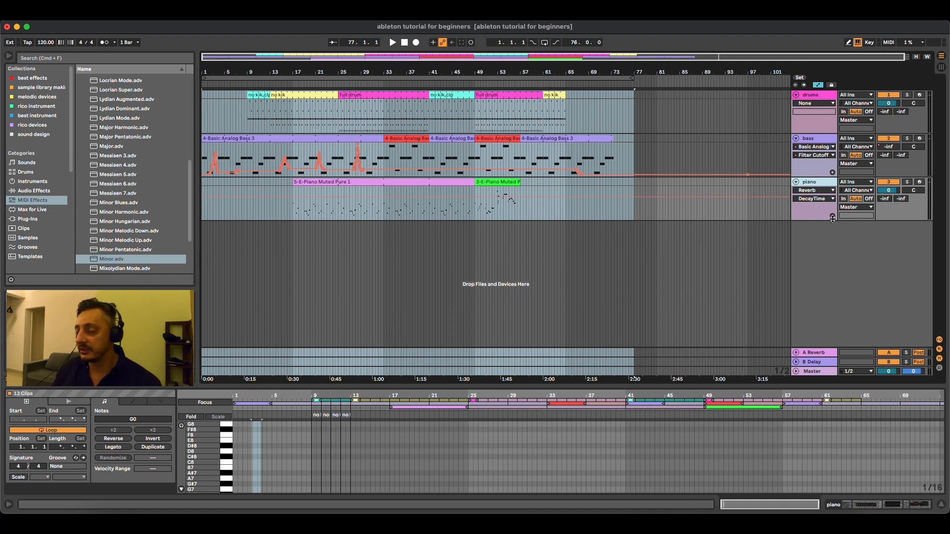
Extend the arrangement loop end to bar 81 for a loop length of 80 bars.
left_click(552, 79)
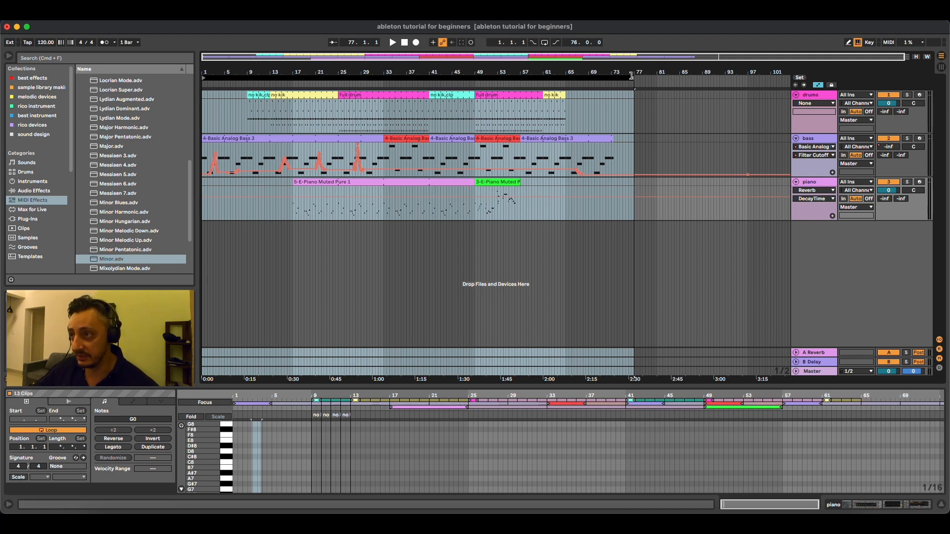
left_click(622, 106)
left_click_drag(603, 78, 550, 76)
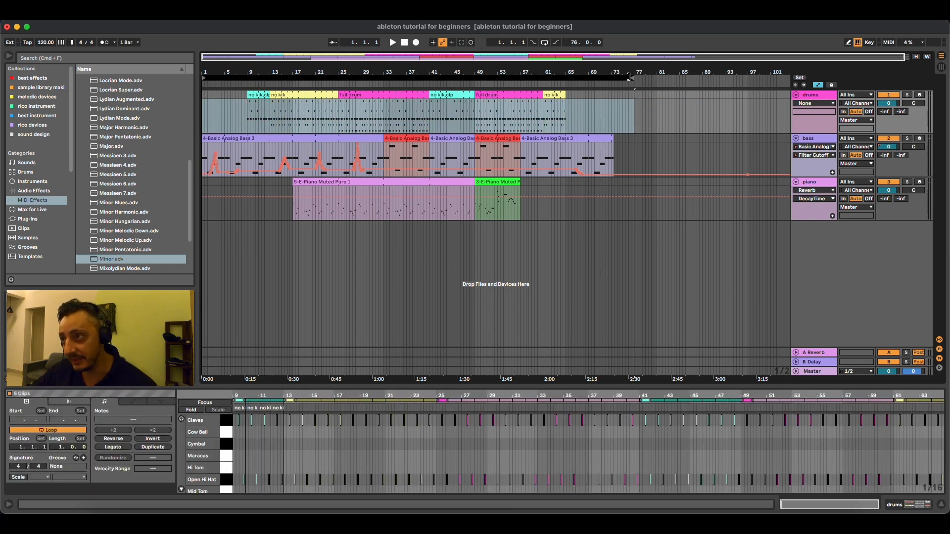
left_click_drag(629, 77, 655, 77)
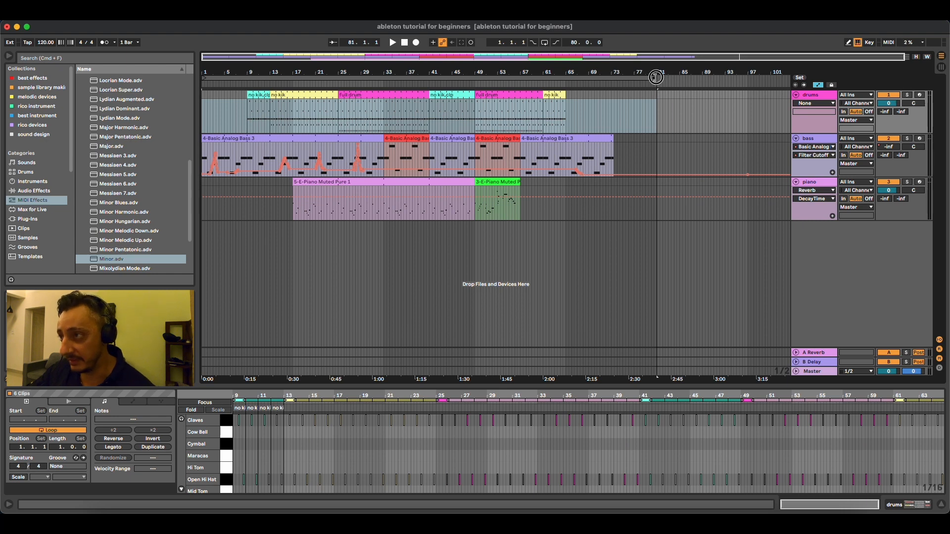
Select the 80-bar loop range and start exporting the Master track from bar 1 as a 16-bit WAV at 44100 Hz.
left_click(615, 79)
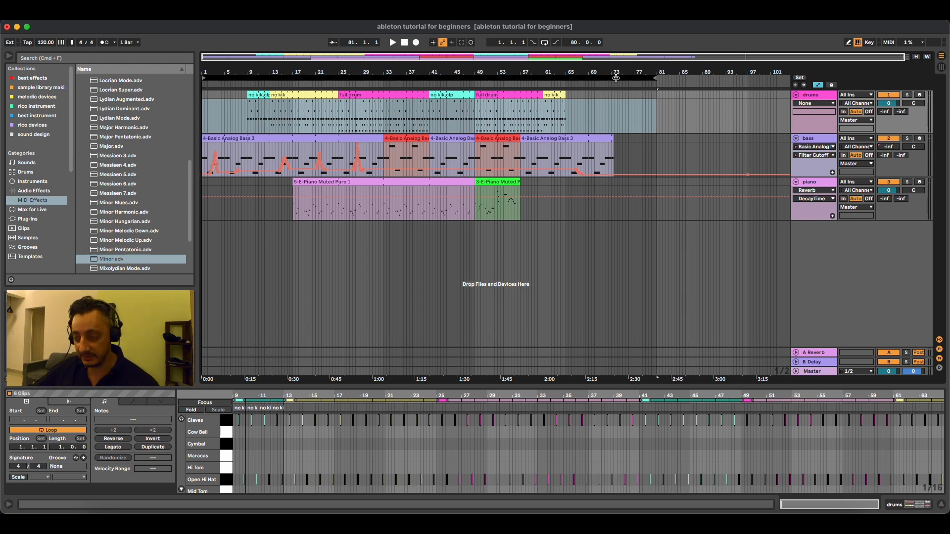
left_click(29, 14)
mouse_move(53, 14)
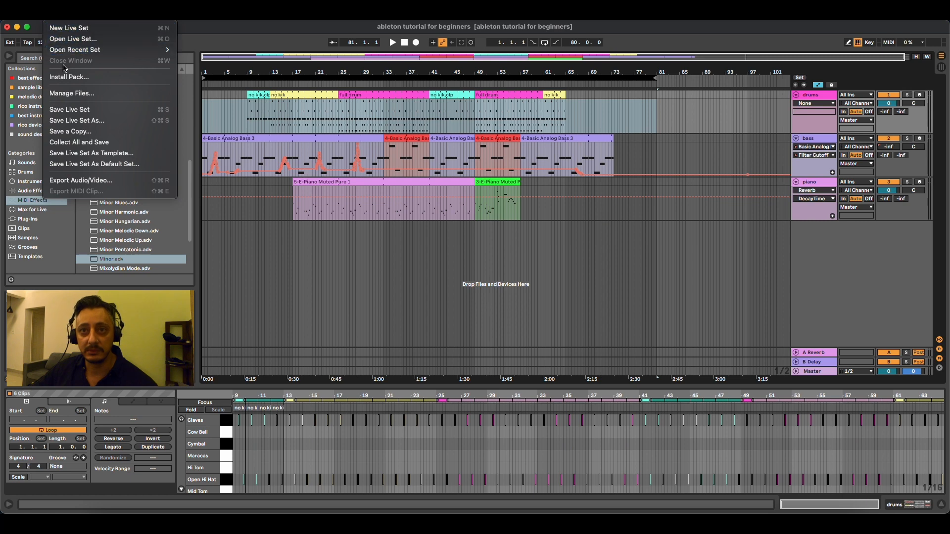
left_click(65, 181)
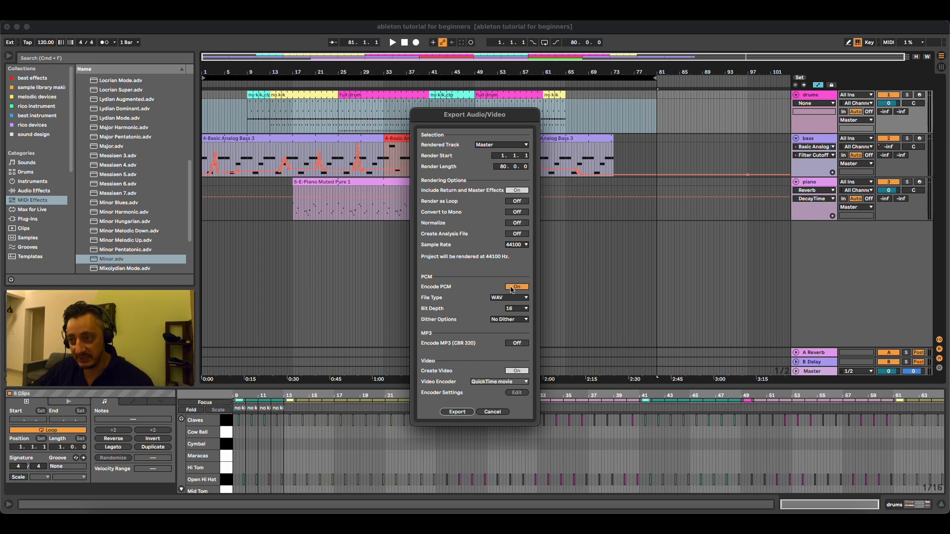
left_click(460, 412)
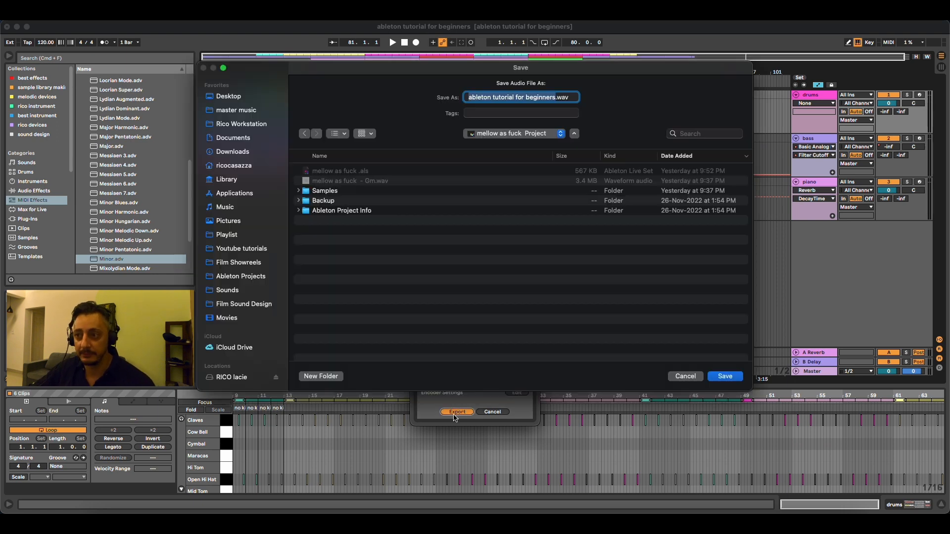
Save the audio export to the Desktop as "ableton tutorial for beginners.wav", and cancel the rendering.
left_click(236, 97)
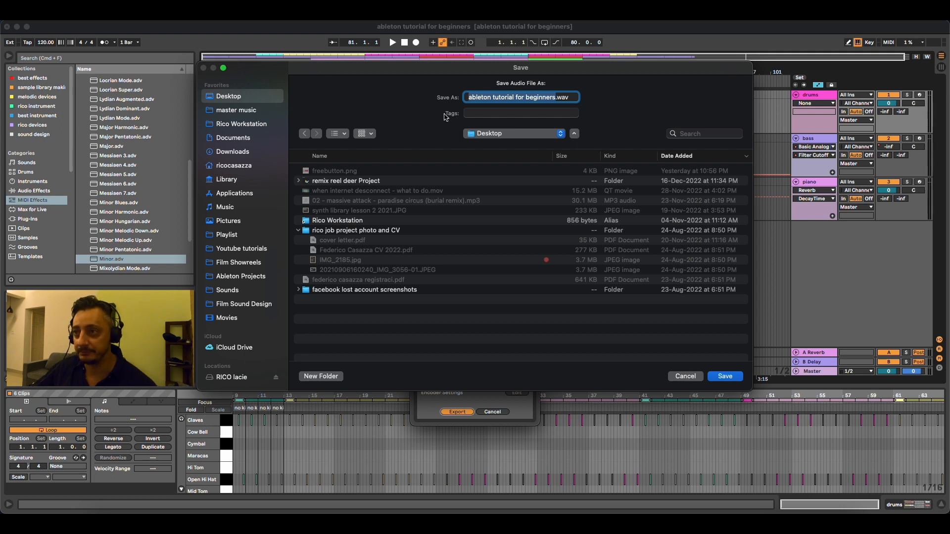
left_click(725, 376)
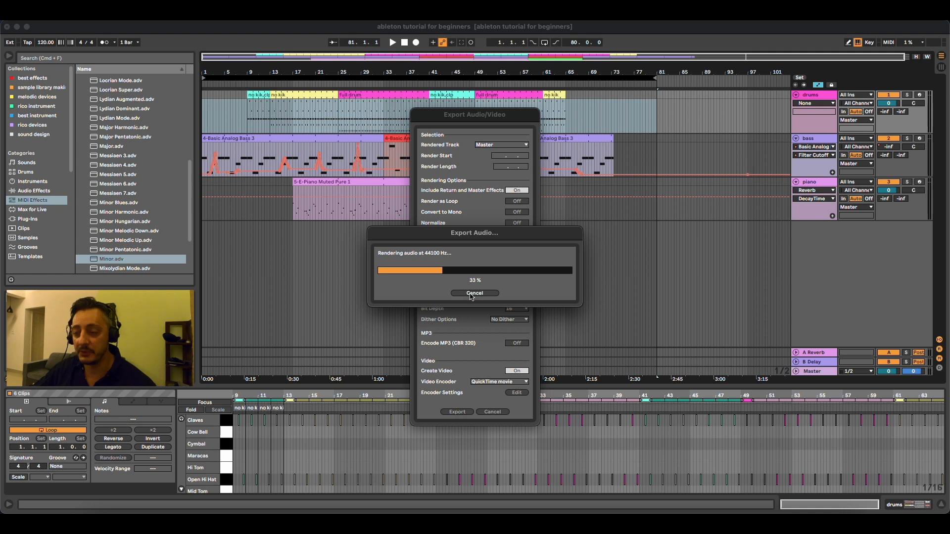
left_click(471, 294)
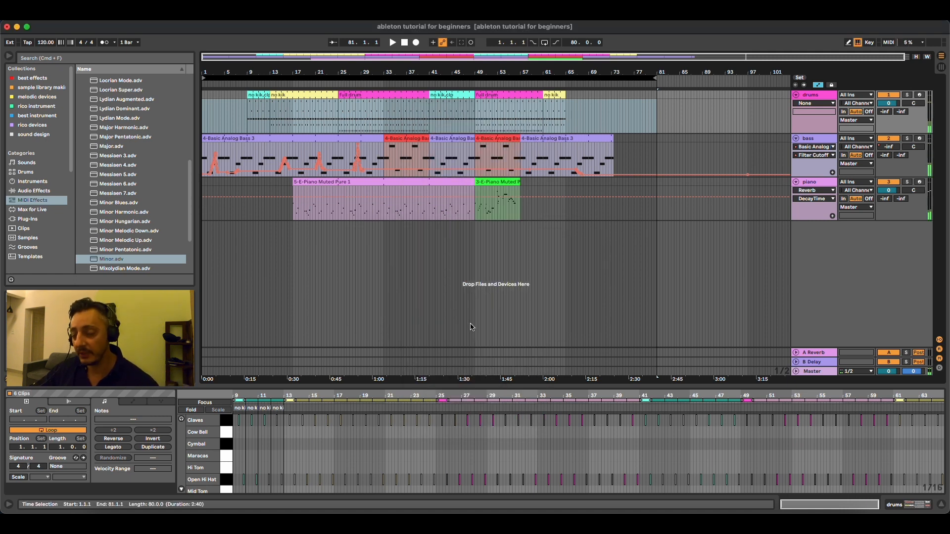